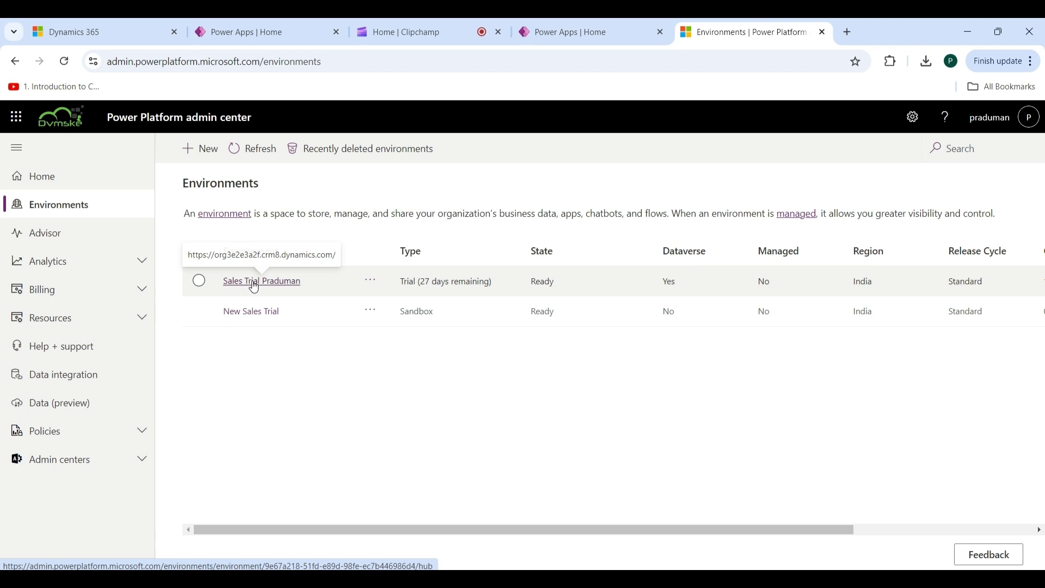
Step: Open the email templates list from the settings of the Sales Trial environment of type Trial and look through it
{"action": "left_click", "coordinate": [254, 282]}
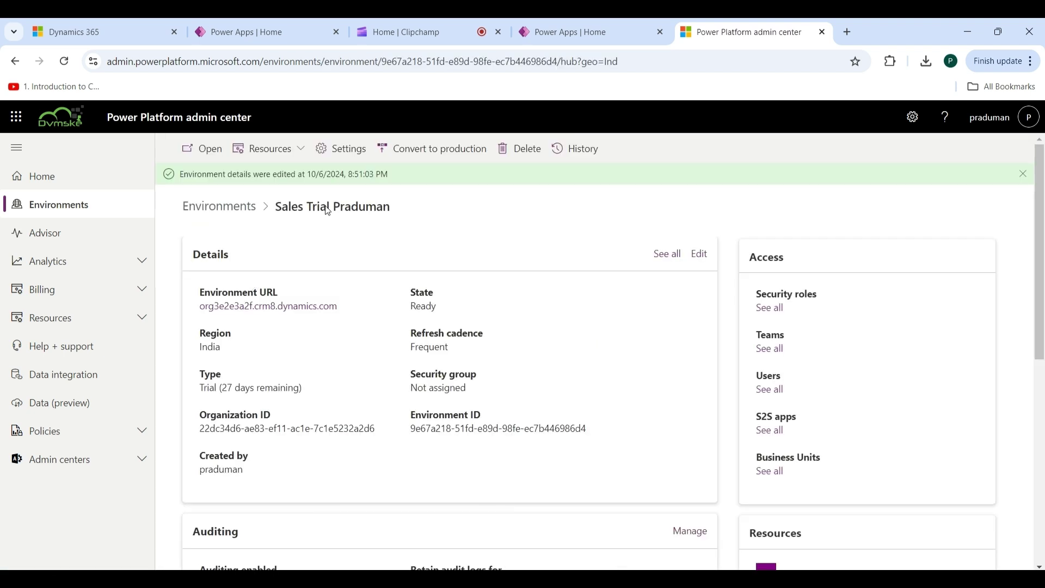
{"action": "left_click", "coordinate": [336, 156]}
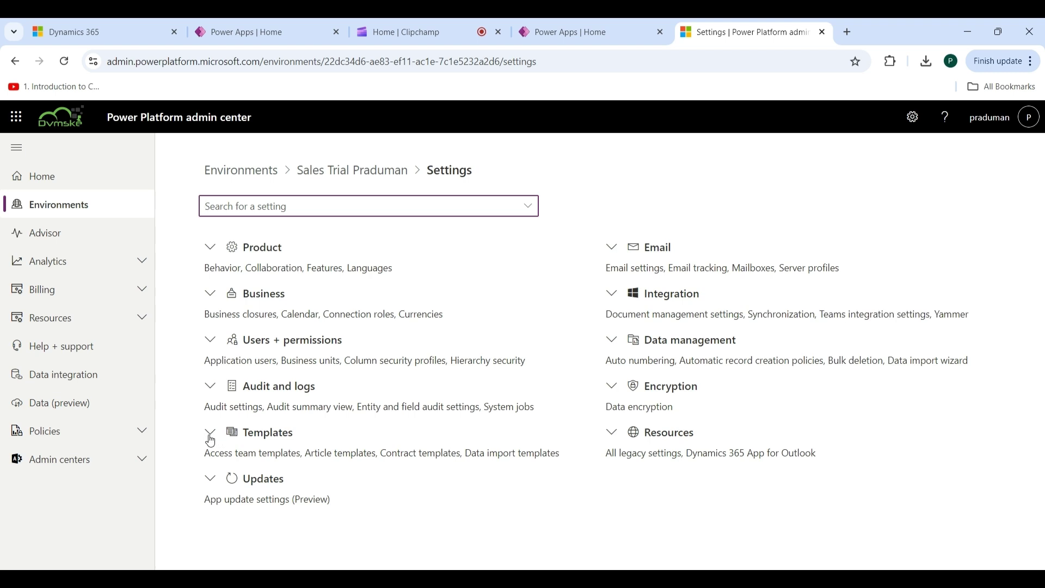
{"action": "left_click", "coordinate": [214, 439]}
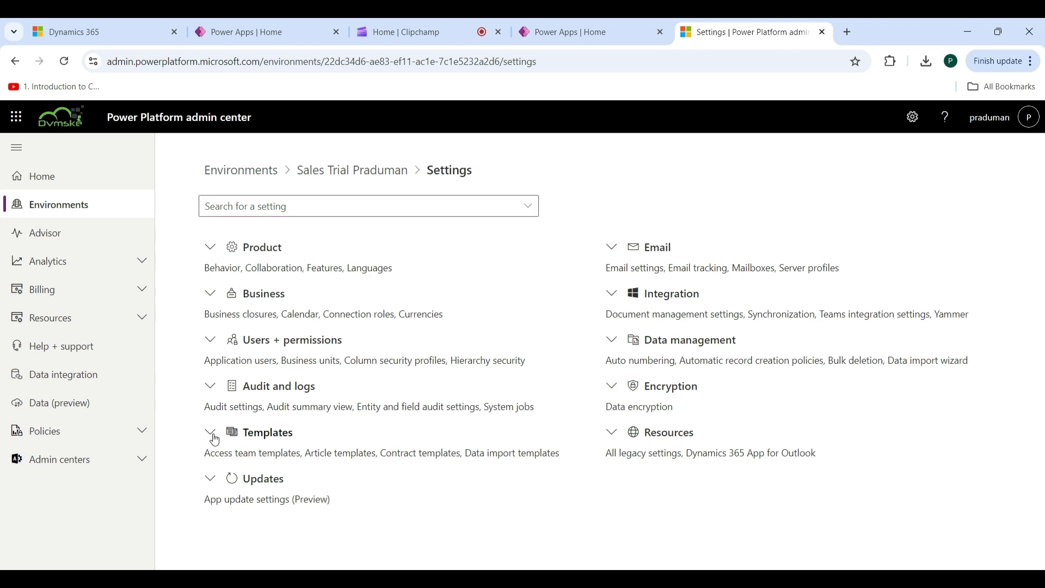
{"action": "scroll", "coordinate": [293, 492], "scroll_direction": "down", "scroll_amount": 1}
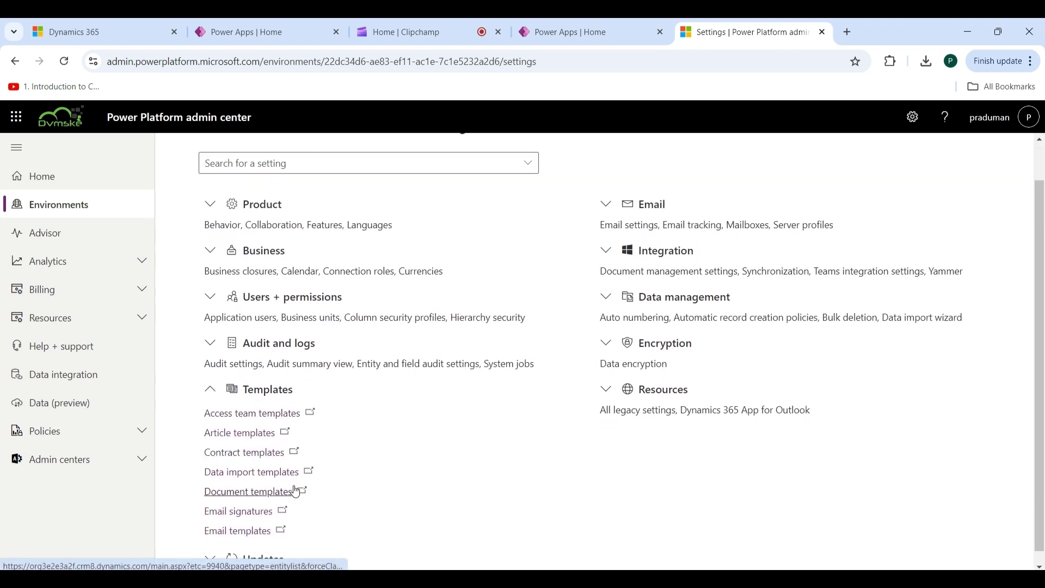
{"action": "scroll", "coordinate": [294, 489], "scroll_direction": "down", "scroll_amount": 1}
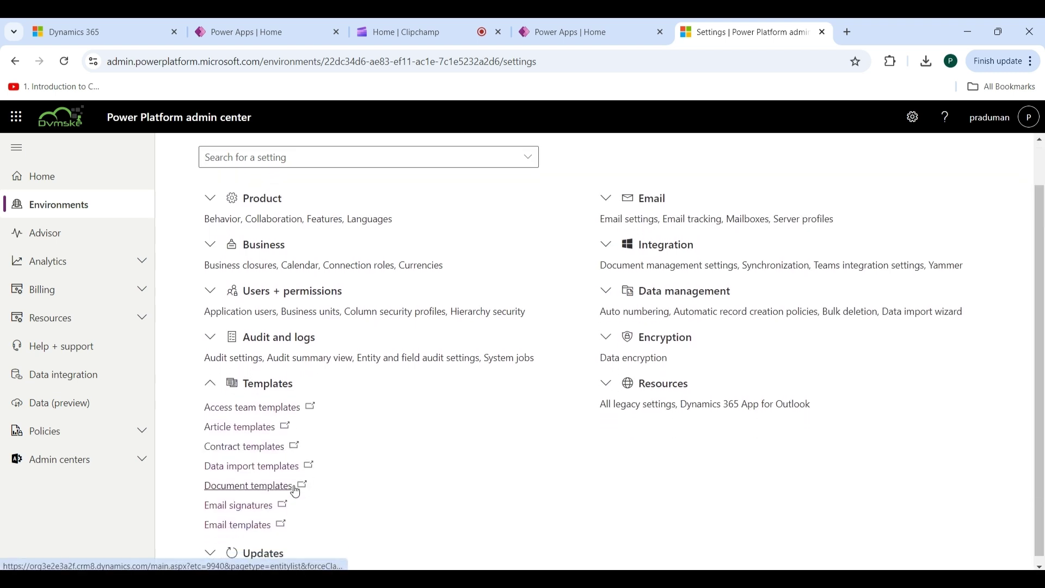
{"action": "left_click", "coordinate": [241, 520]}
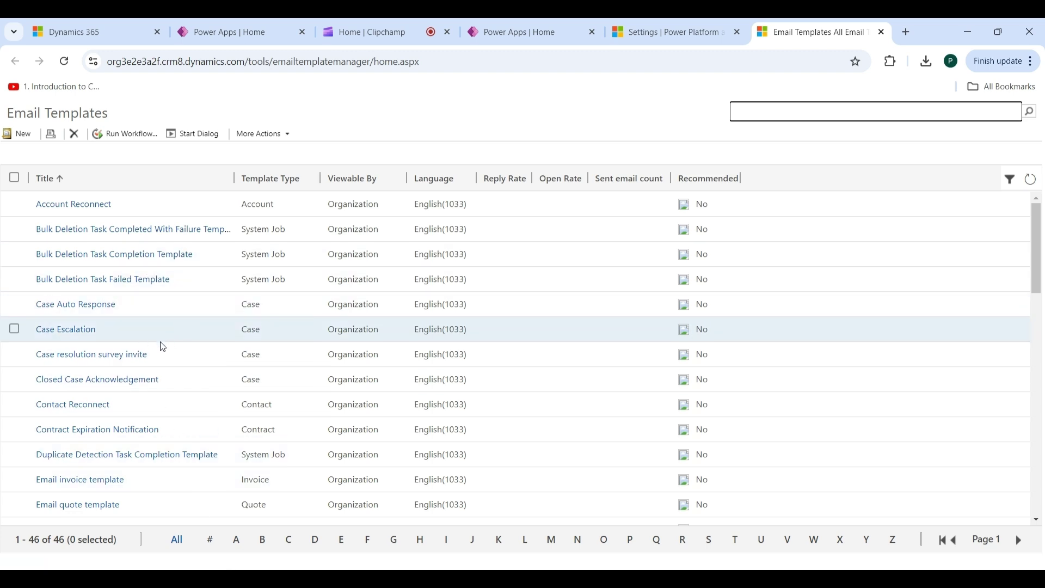
{"action": "scroll", "coordinate": [162, 346], "scroll_direction": "down", "scroll_amount": 2}
{"action": "scroll", "coordinate": [163, 346], "scroll_direction": "up", "scroll_amount": 2}
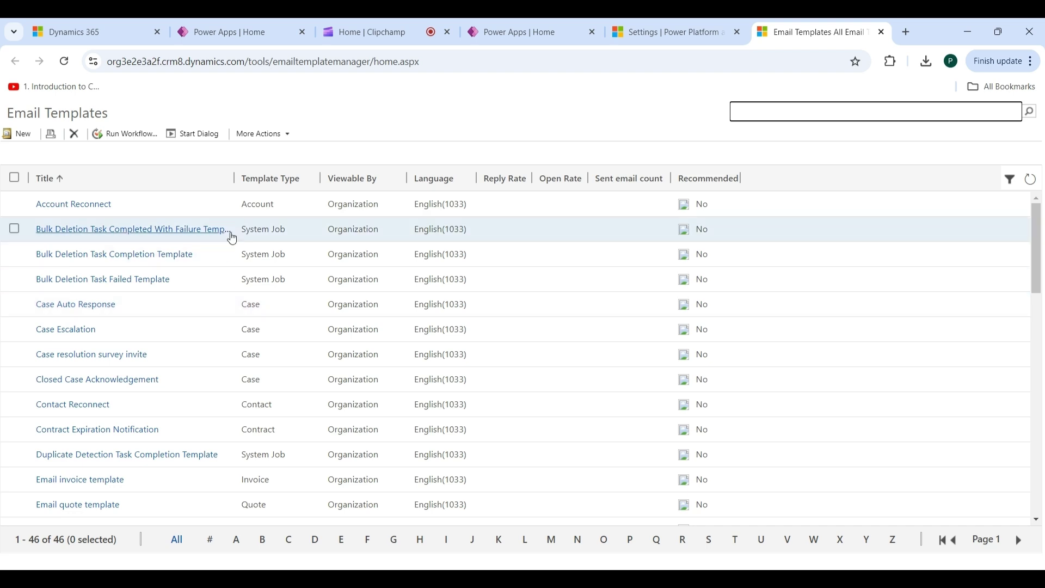
Step: In Sales Hub, start a new email activity from the related activities of the first contact in My Active Contacts
{"action": "key", "text": "ctrl+Tab"}
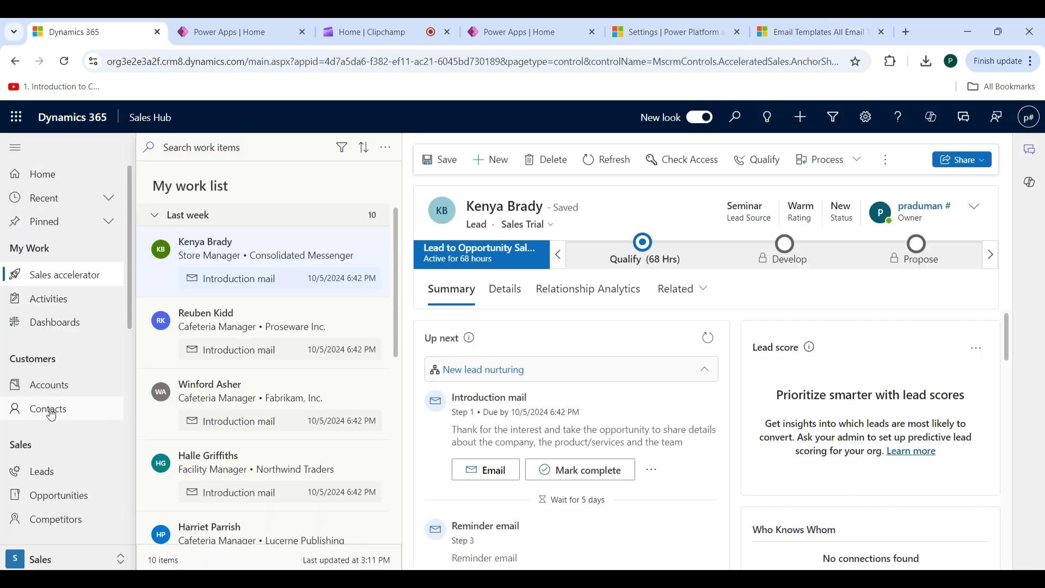
{"action": "left_click", "coordinate": [51, 415]}
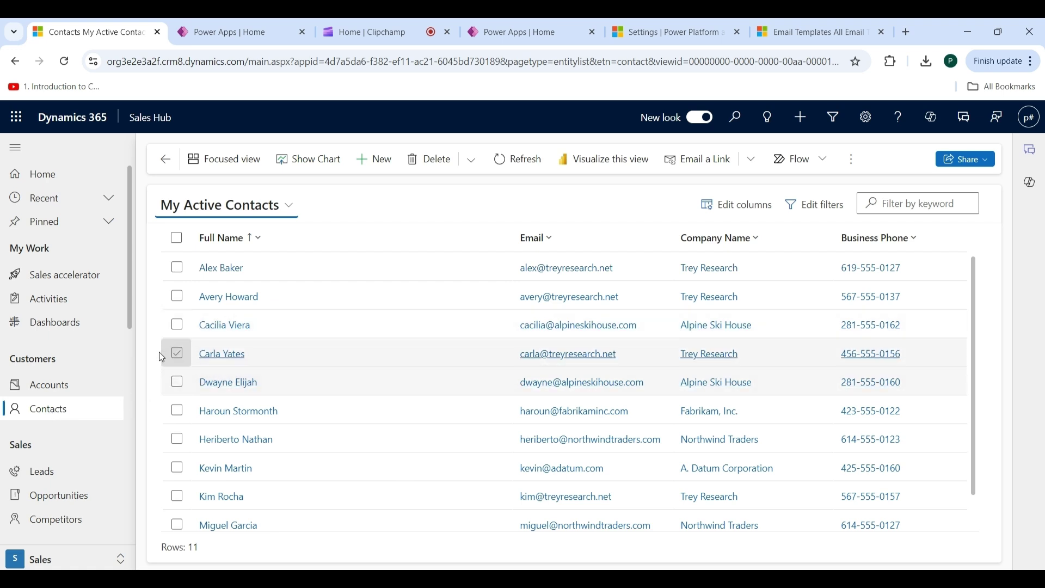
{"action": "left_click", "coordinate": [229, 274]}
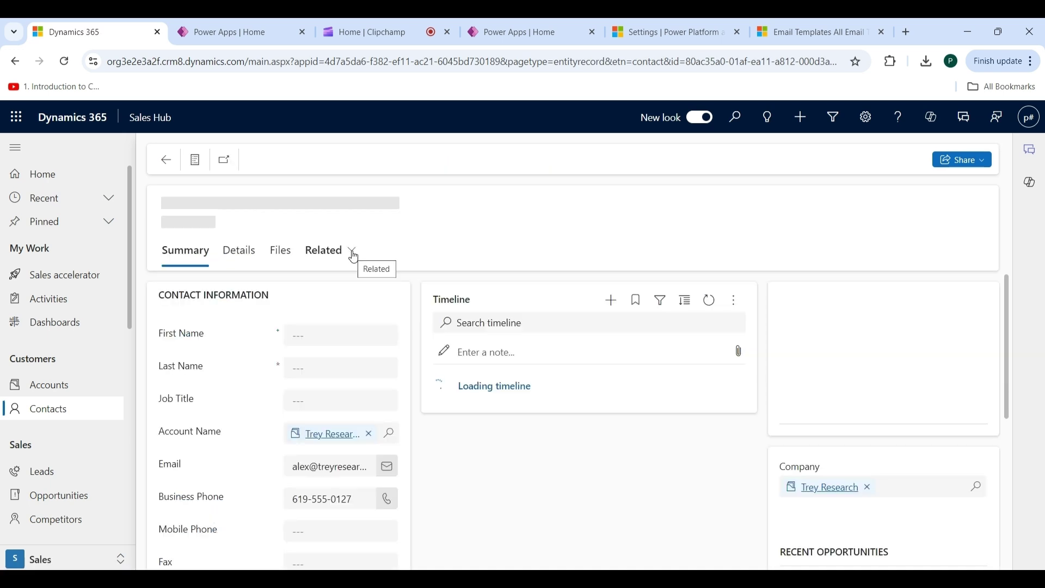
{"action": "left_click", "coordinate": [352, 252]}
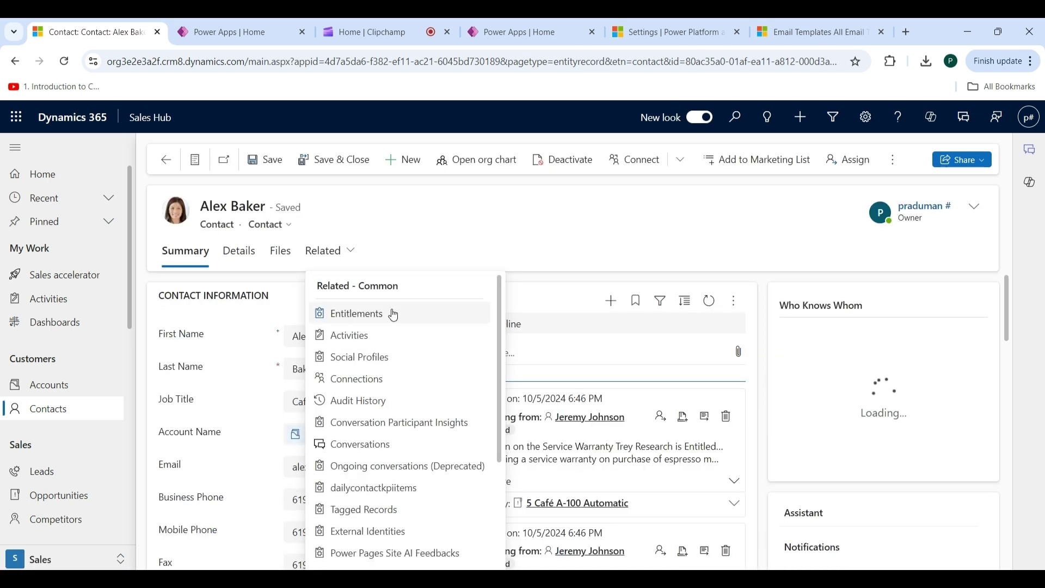
{"action": "left_click", "coordinate": [370, 334]}
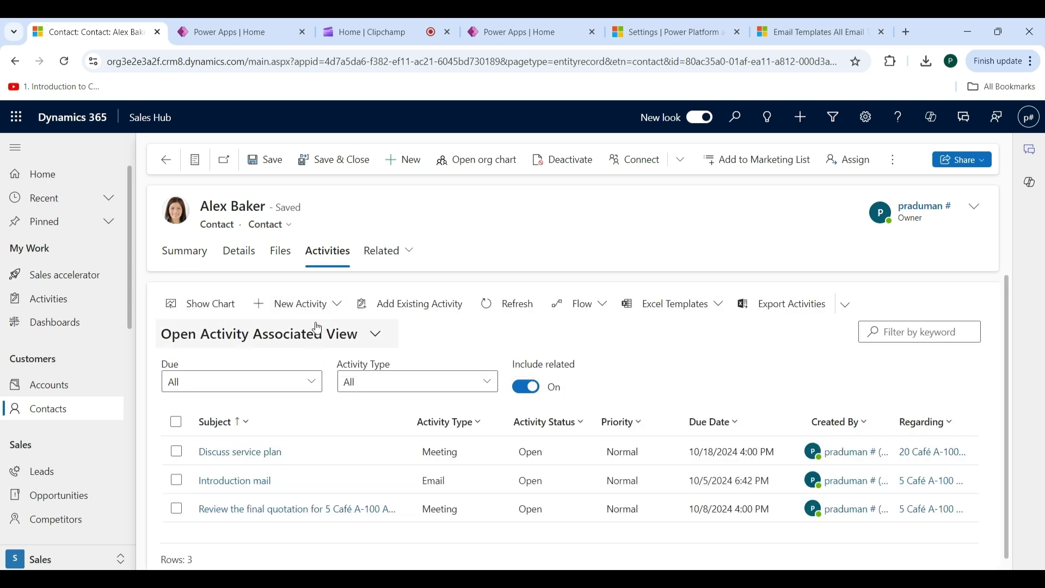
{"action": "left_click", "coordinate": [339, 306]}
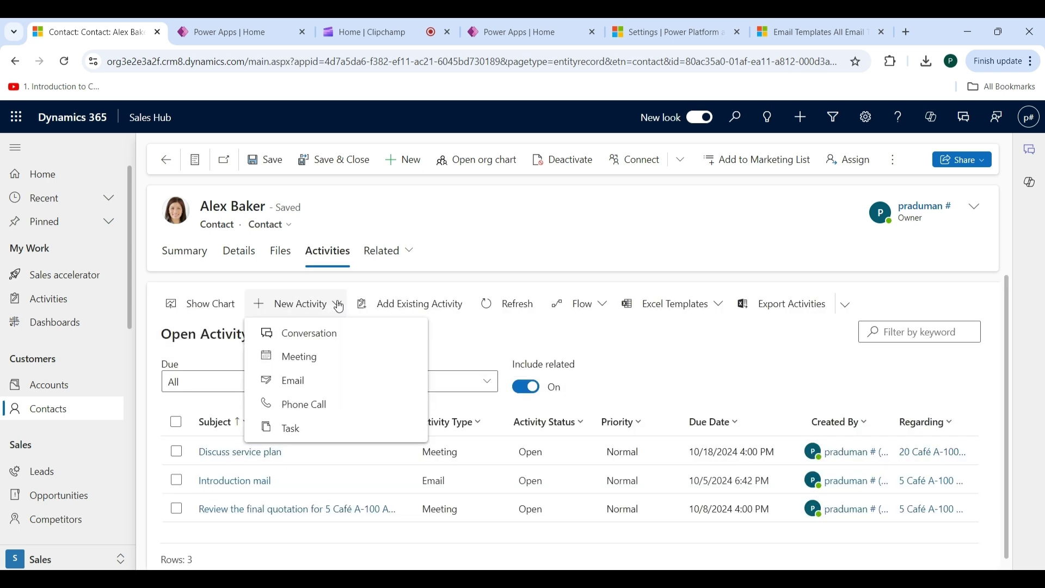
{"action": "left_click", "coordinate": [301, 379]}
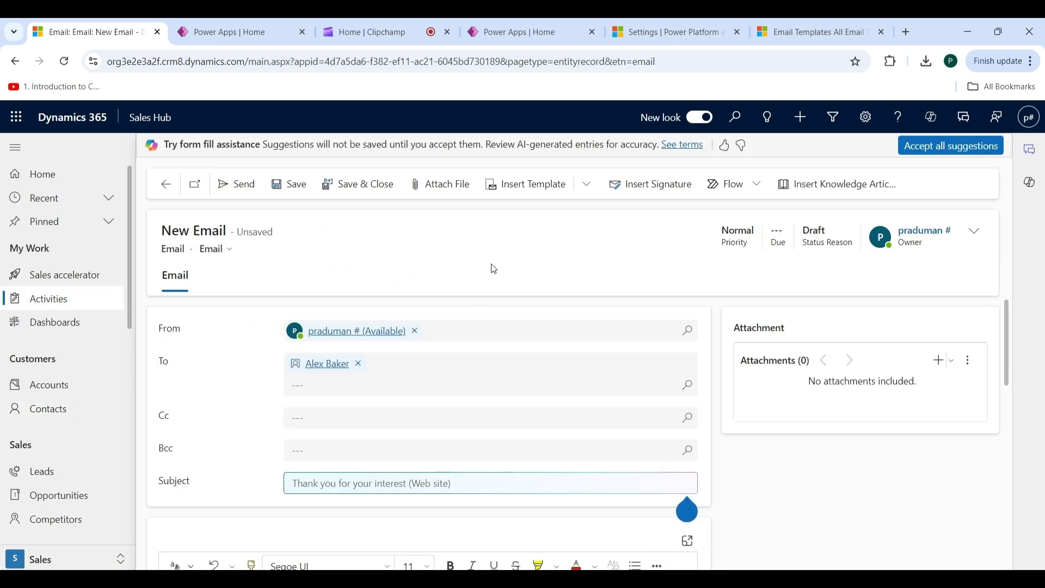
Step: Apply the template "Follow up when contacts don't show up - request for another meeting" to the new email
{"action": "left_click", "coordinate": [556, 187]}
{"action": "left_click", "coordinate": [362, 324]}
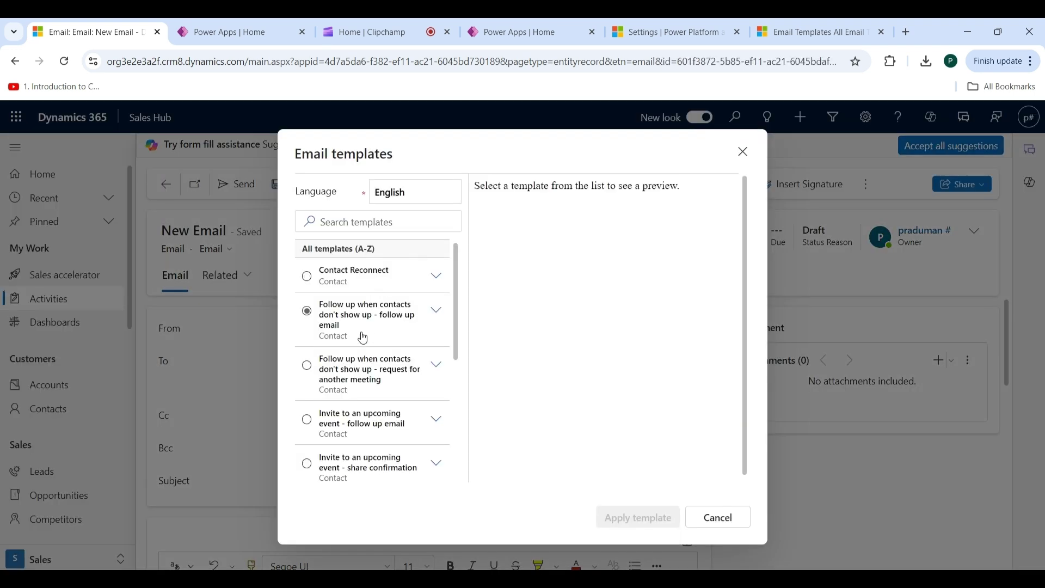
{"action": "scroll", "coordinate": [363, 337], "scroll_direction": "down", "scroll_amount": 2}
{"action": "left_click", "coordinate": [363, 338]}
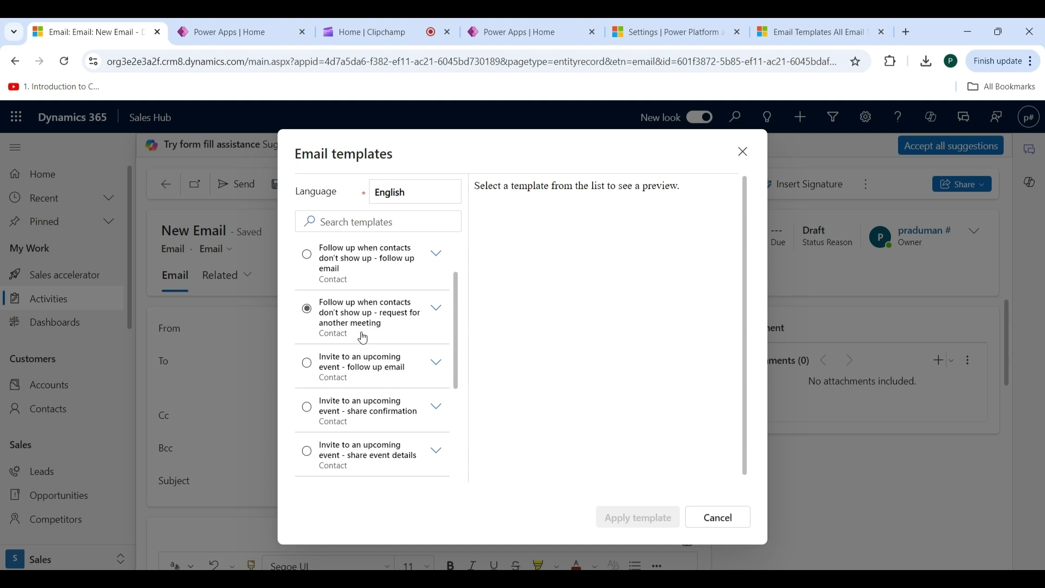
{"action": "scroll", "coordinate": [363, 338], "scroll_direction": "down", "scroll_amount": 1}
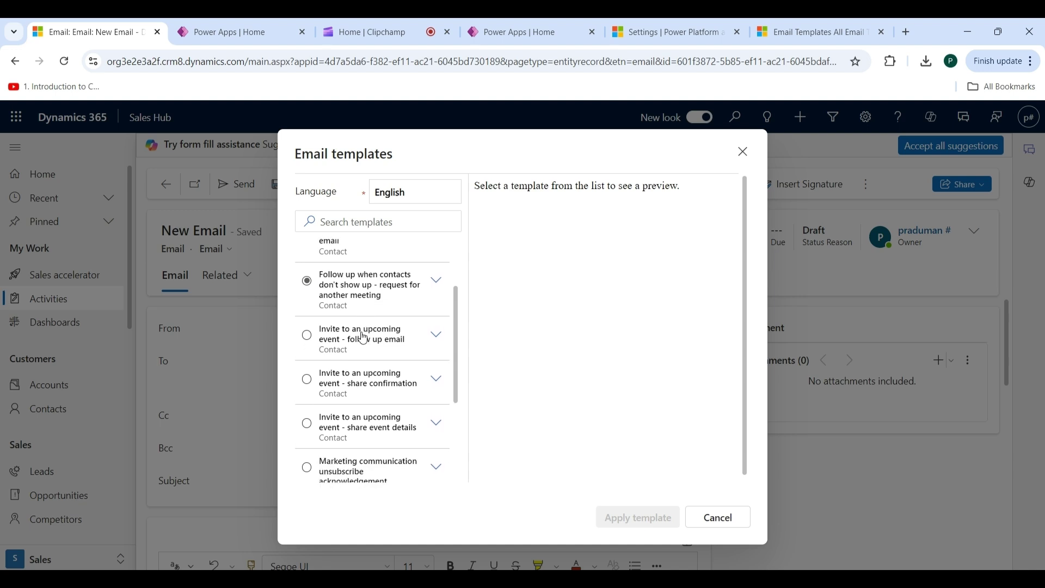
{"action": "scroll", "coordinate": [363, 338], "scroll_direction": "up", "scroll_amount": 2}
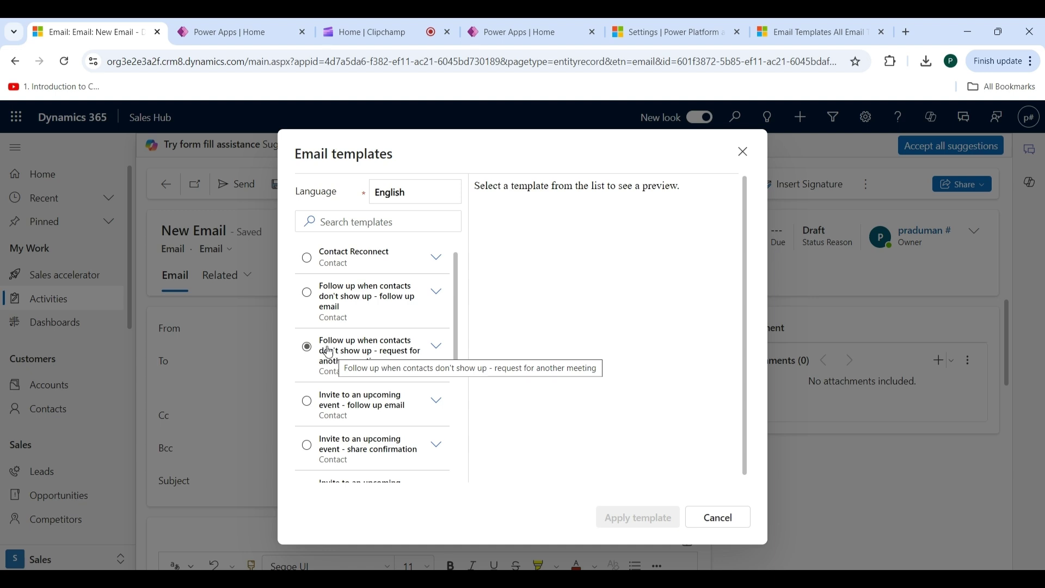
{"action": "left_click", "coordinate": [307, 349]}
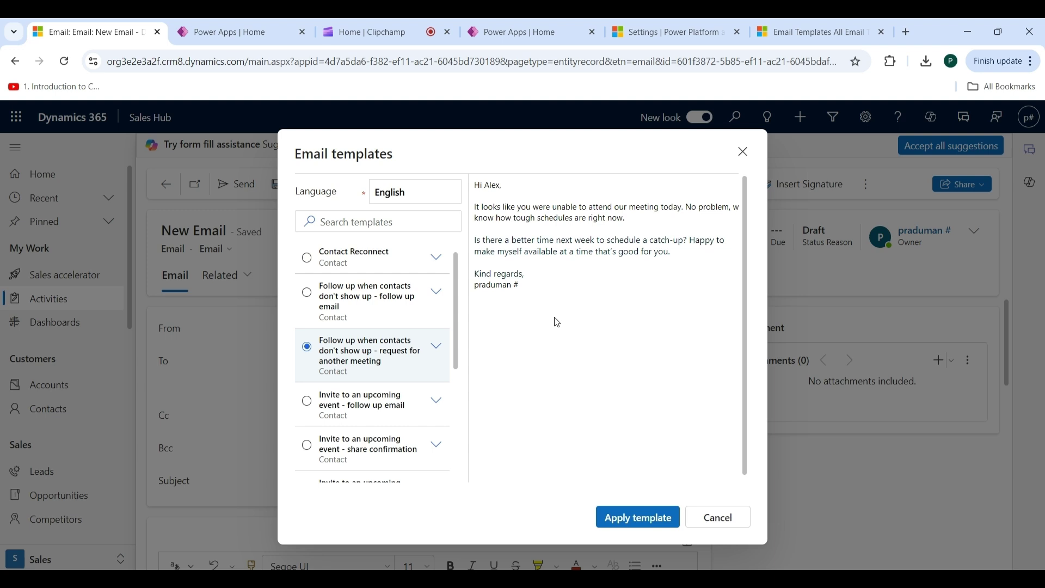
{"action": "left_click", "coordinate": [640, 519]}
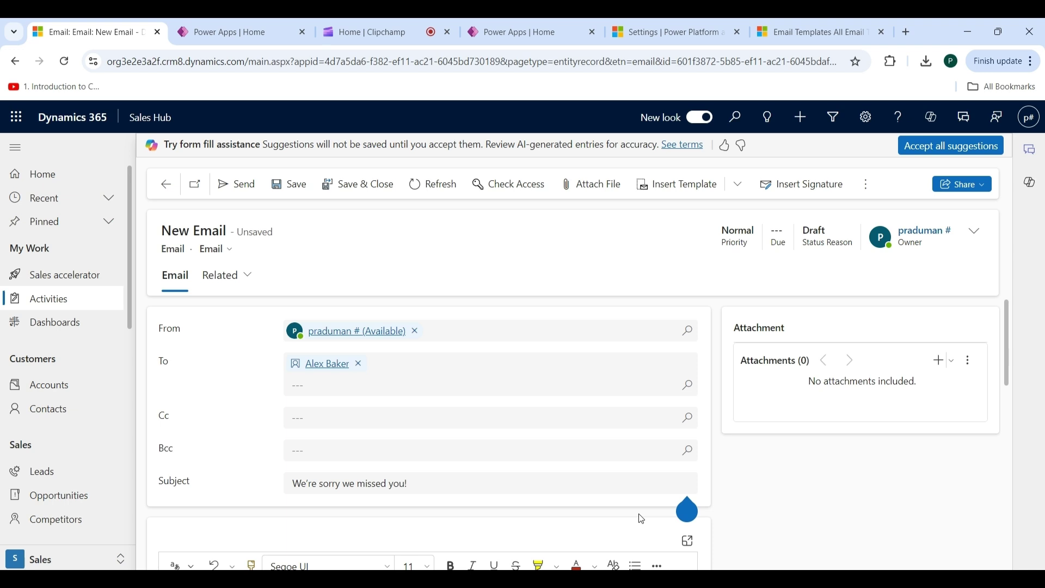
Step: Try to replace the closing lines of the email body with a saved English (United States) signature
{"action": "scroll", "coordinate": [318, 467], "scroll_direction": "down", "scroll_amount": 3}
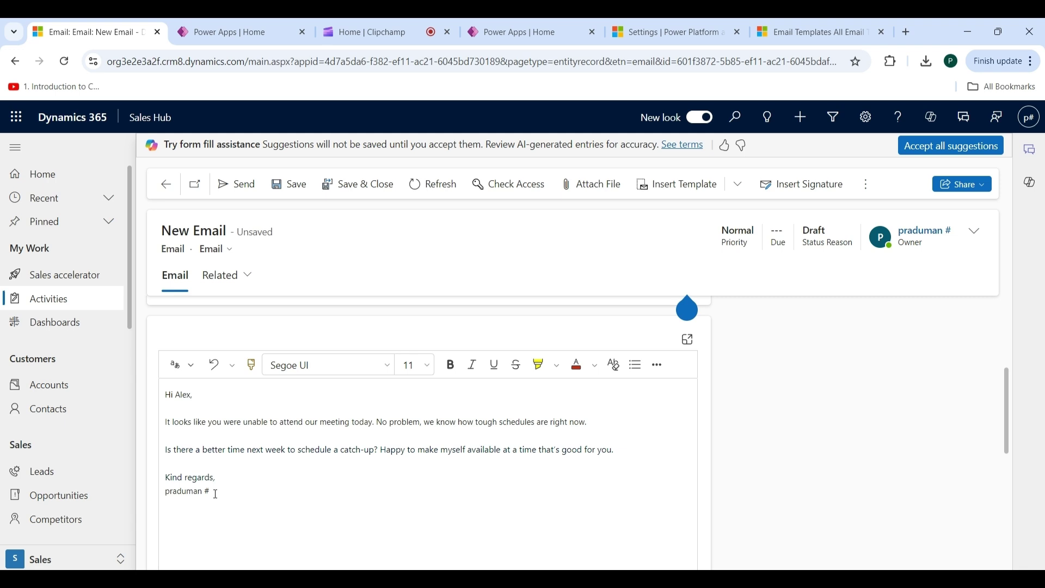
{"action": "left_click_drag", "start_coordinate": [212, 492], "coordinate": [166, 482]}
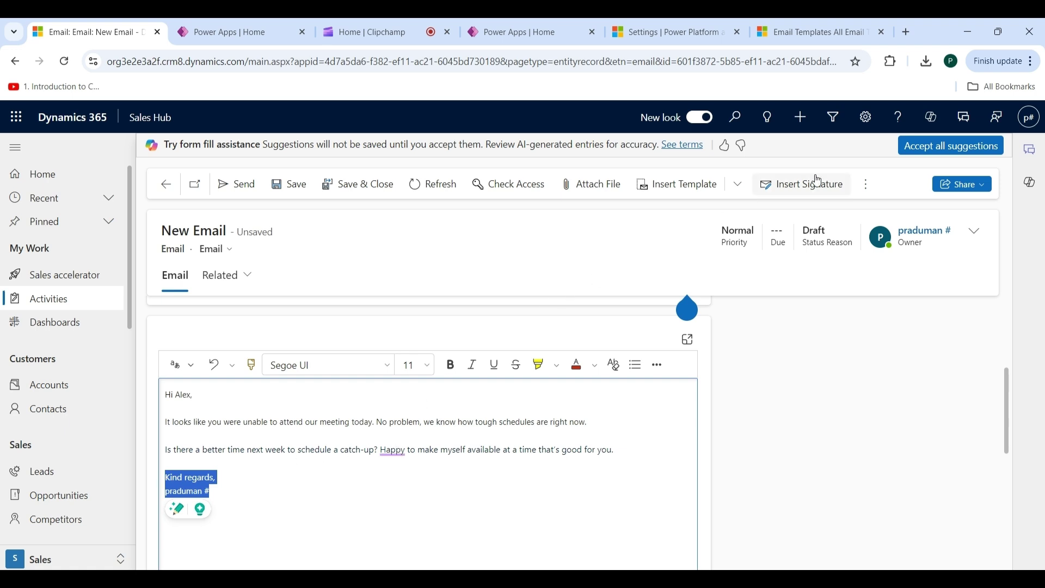
{"action": "left_click", "coordinate": [805, 192]}
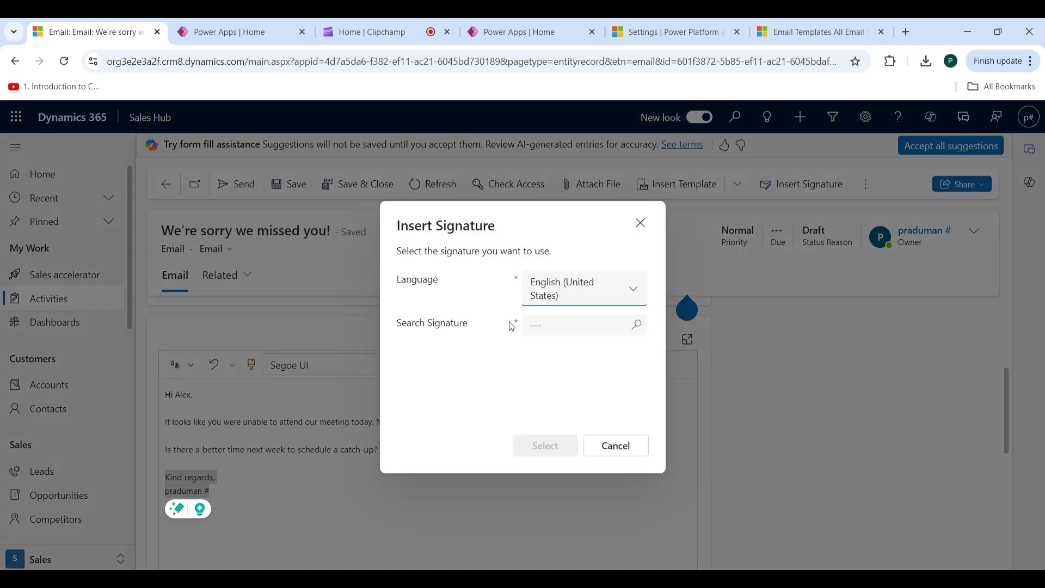
{"action": "left_click", "coordinate": [641, 327]}
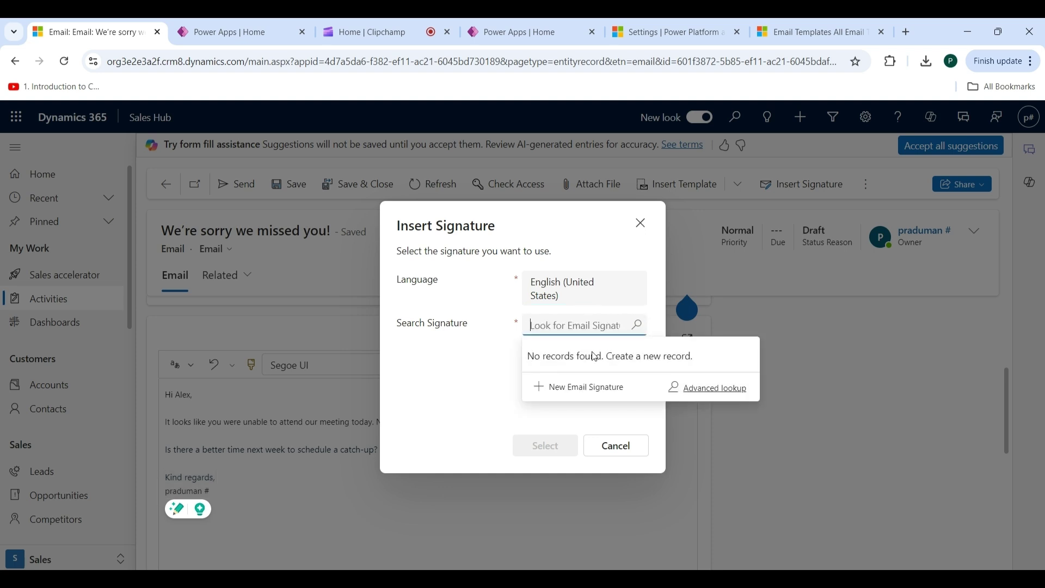
{"action": "left_click", "coordinate": [611, 453]}
{"action": "left_click", "coordinate": [611, 447]}
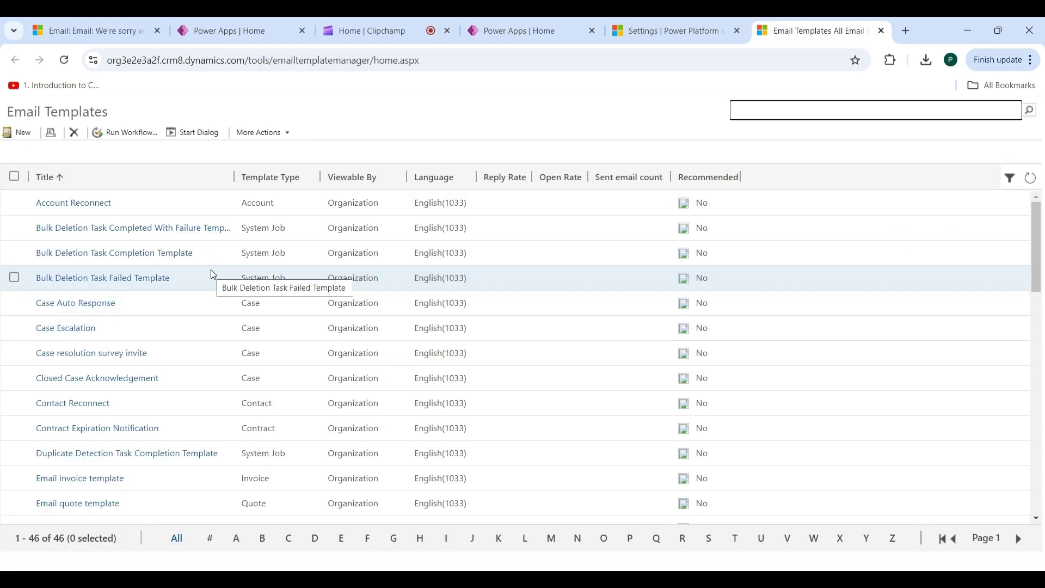
Step: In the Email Templates list, create a new email template with the template type Account
{"action": "left_click", "coordinate": [20, 132]}
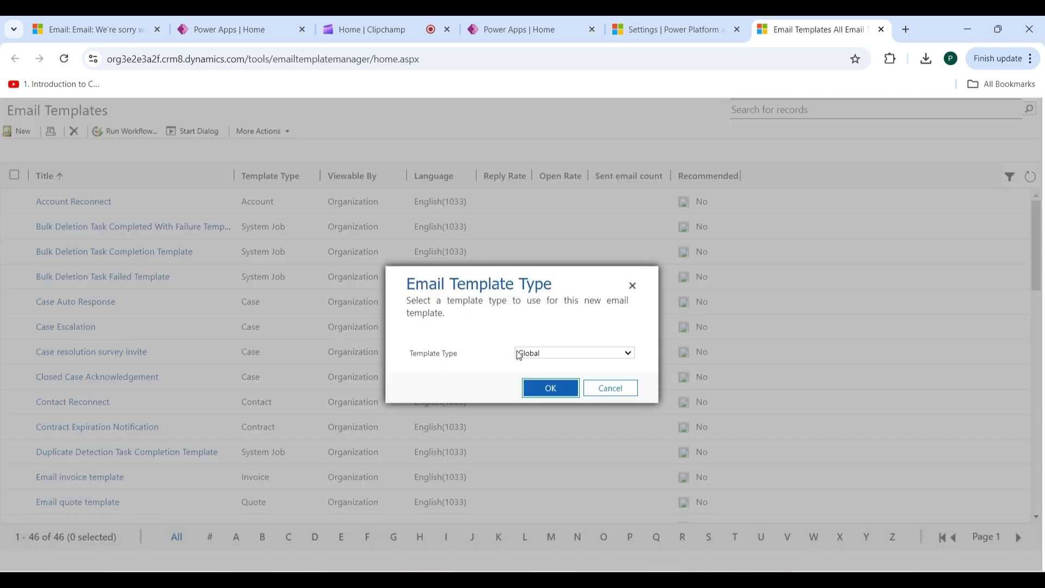
{"action": "left_click", "coordinate": [630, 354]}
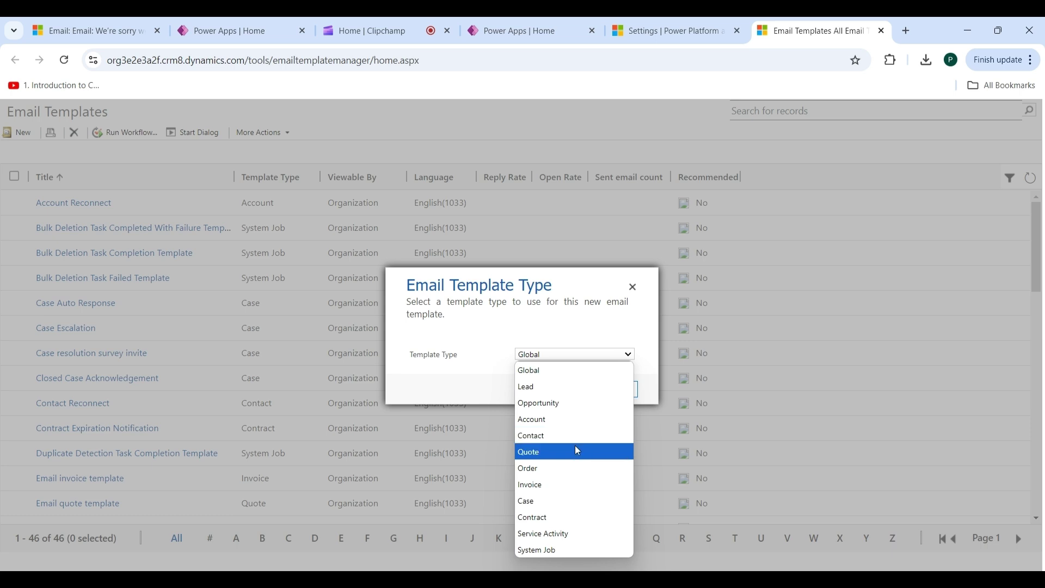
{"action": "left_click", "coordinate": [557, 420]}
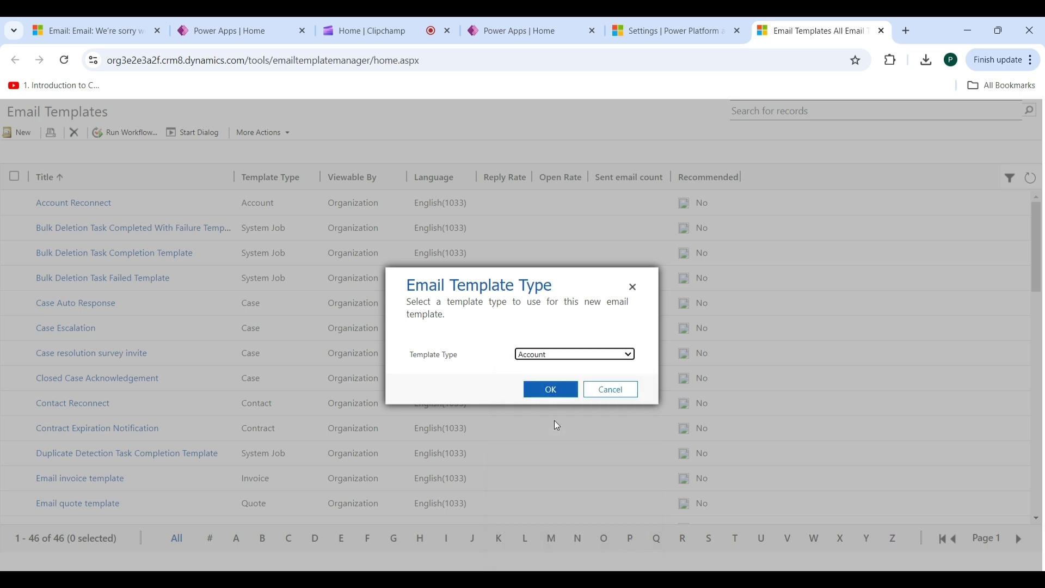
{"action": "left_click", "coordinate": [553, 390]}
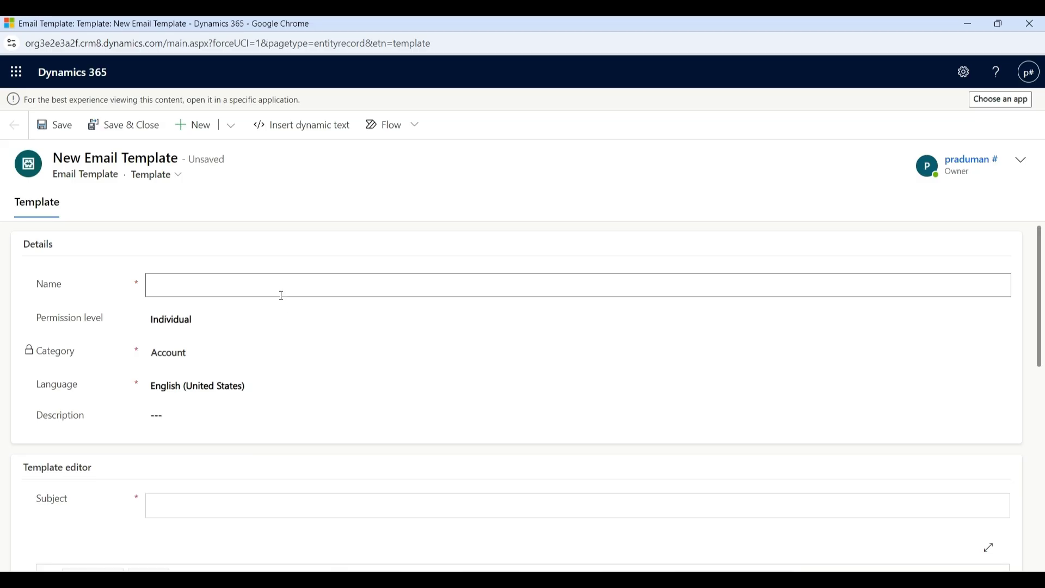
Step: Name the new email template "Testing Template" and set its permission level to Organization
{"action": "left_click", "coordinate": [282, 295]}
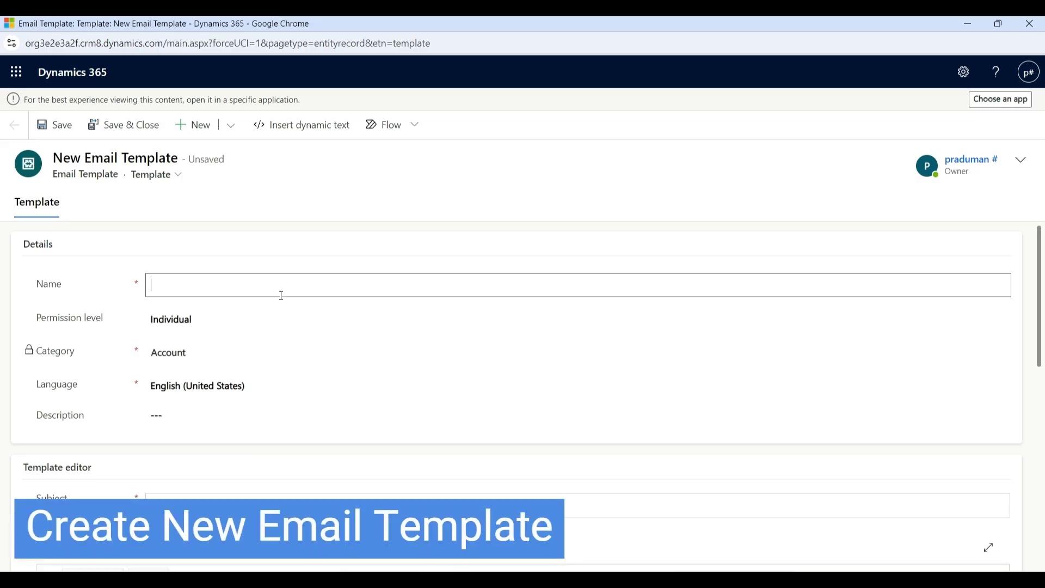
{"action": "type", "text": "Tes"}
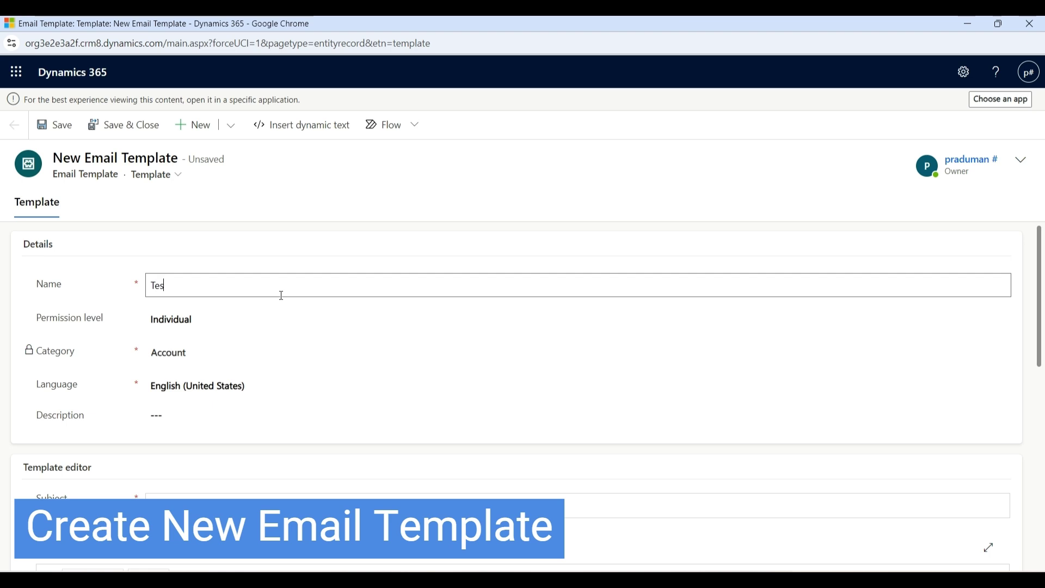
{"action": "type", "text": "ting "}
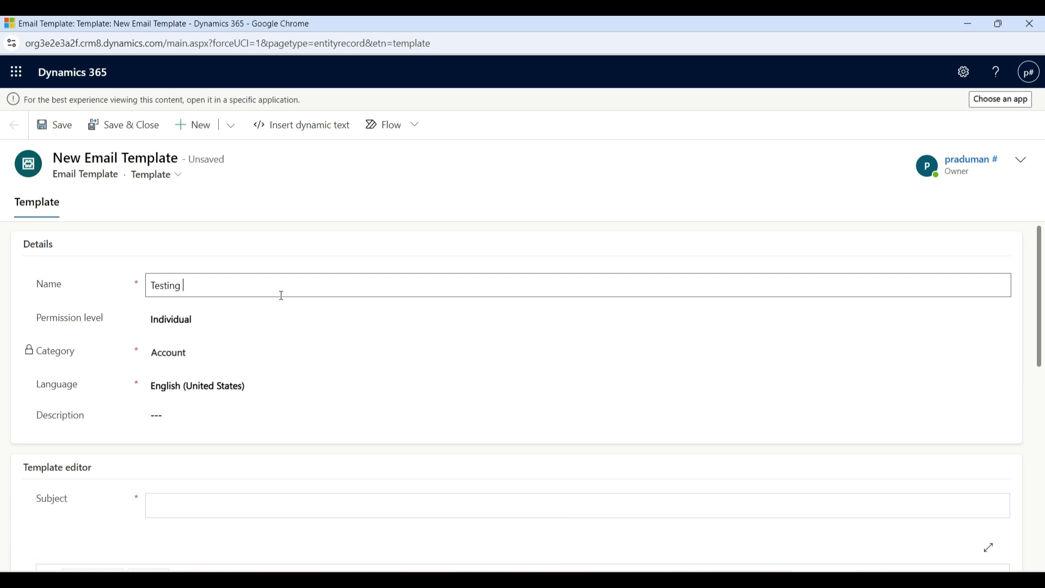
{"action": "type", "text": "Template"}
{"action": "left_click", "coordinate": [998, 323]}
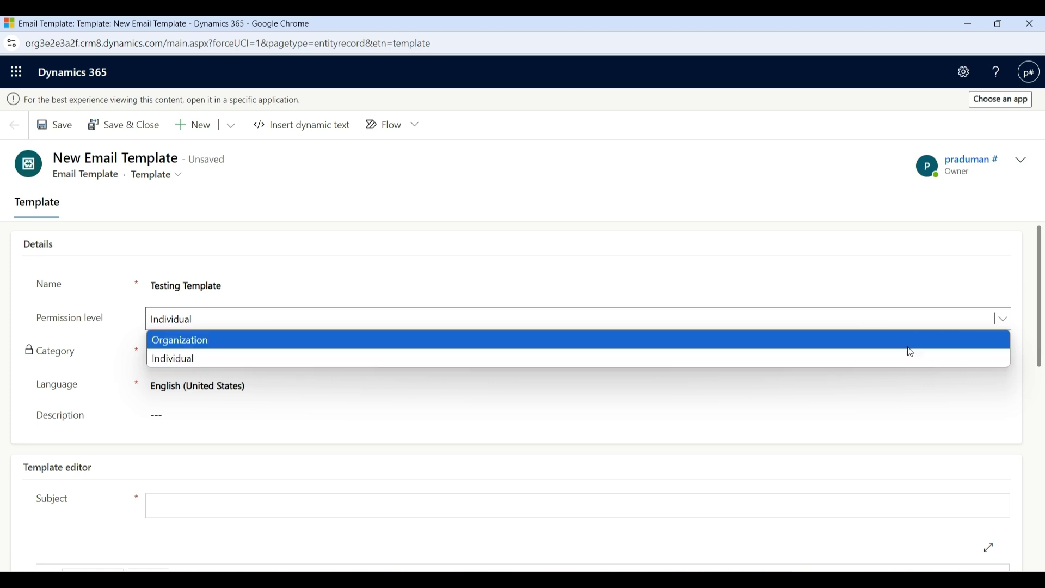
{"action": "left_click", "coordinate": [877, 342]}
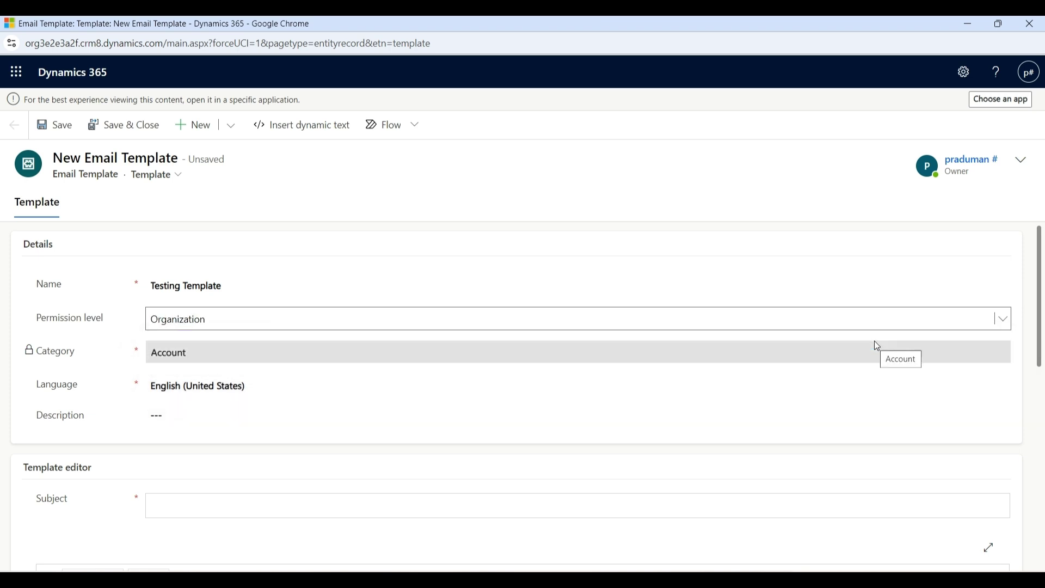
{"action": "scroll", "coordinate": [471, 426], "scroll_direction": "down", "scroll_amount": 1}
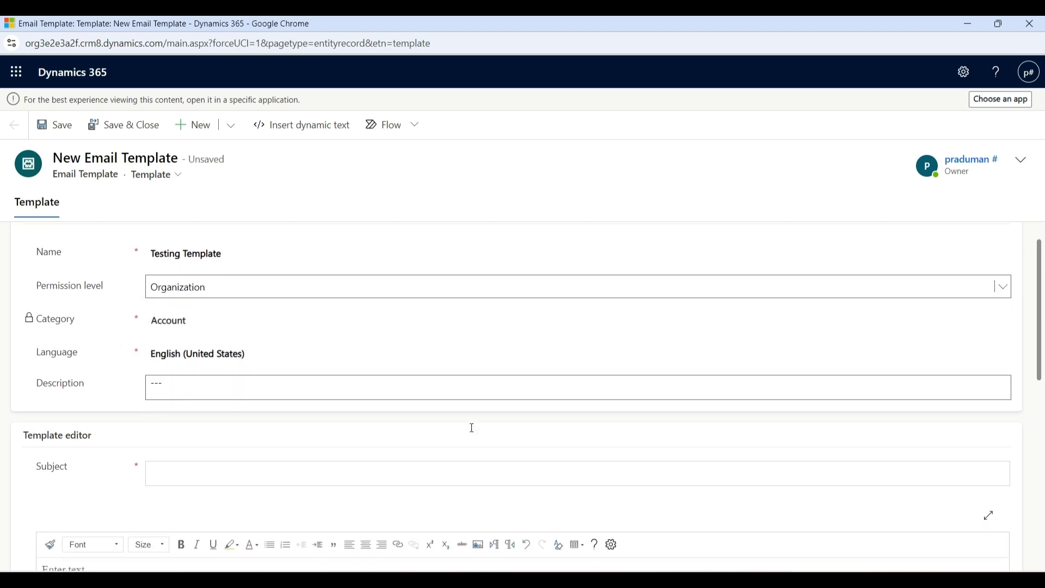
Step: Enter "Testing Account" as the subject of the email template
{"action": "left_click", "coordinate": [393, 441]}
{"action": "type", "text": "Tes"}
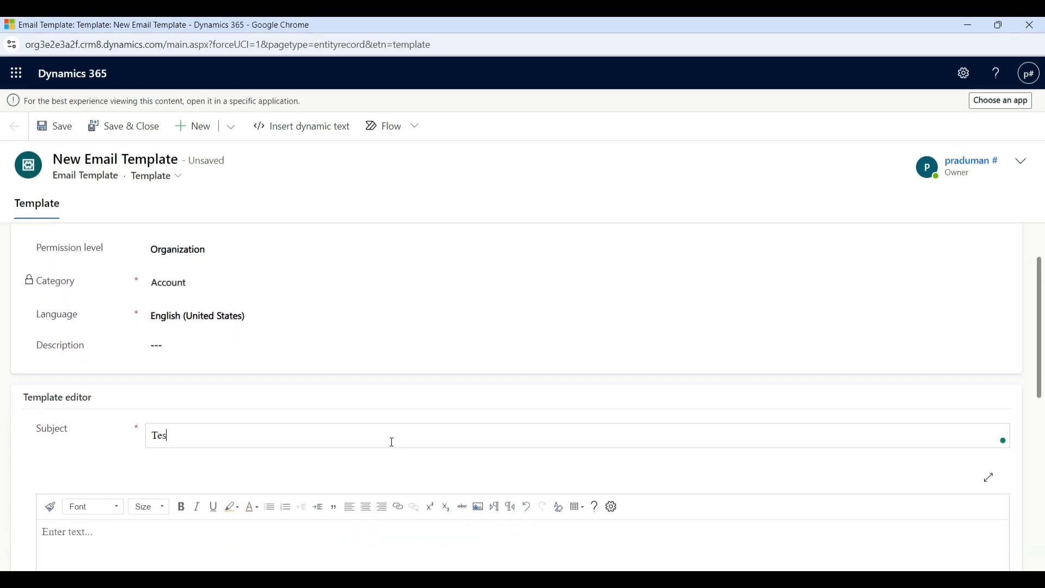
{"action": "type", "text": "ting Account"}
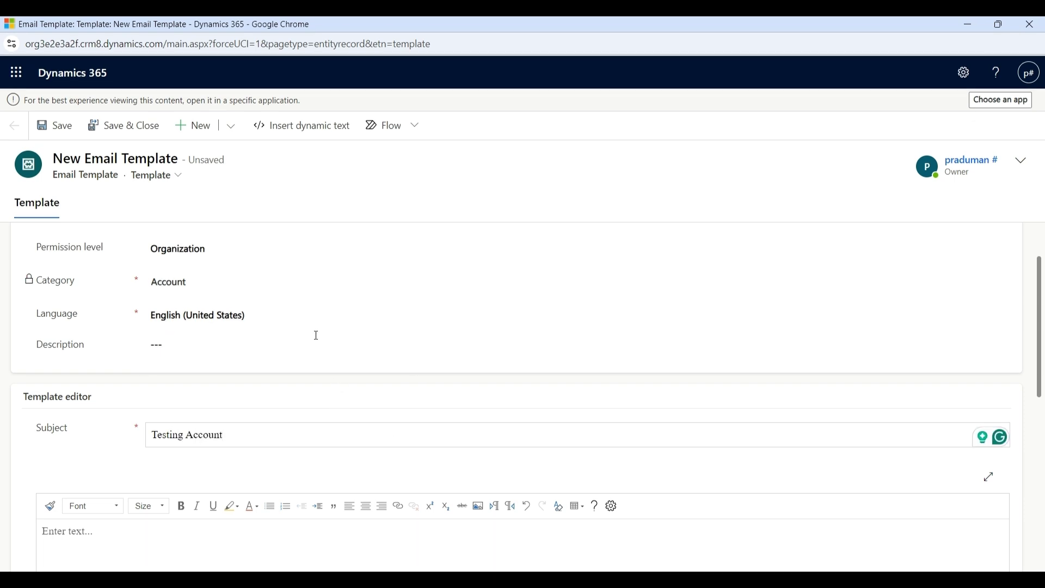
Step: Insert dynamic text for the Account record's Account Name field at the end of the template subject
{"action": "left_click", "coordinate": [303, 126]}
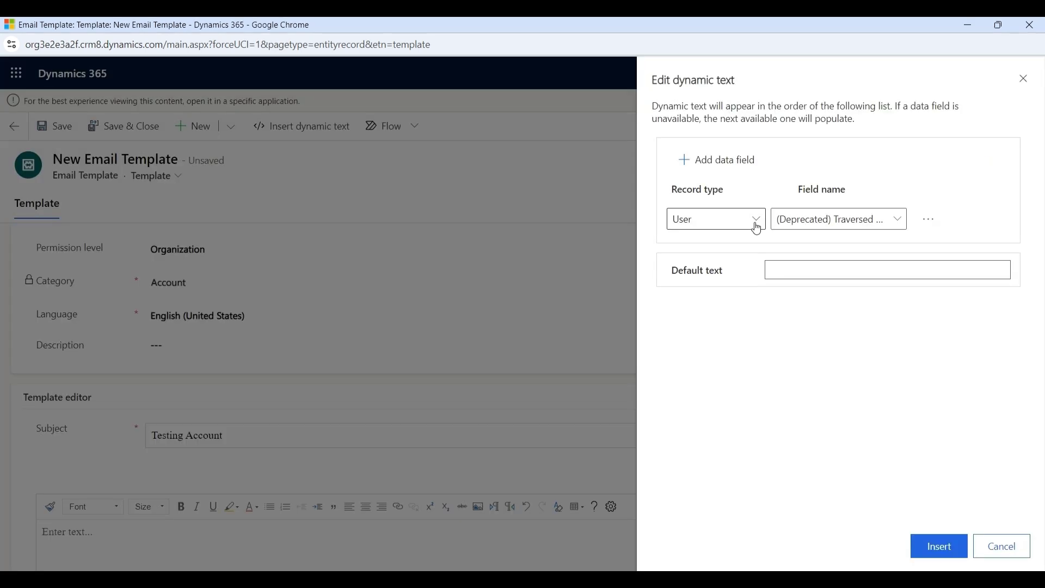
{"action": "left_click", "coordinate": [756, 225]}
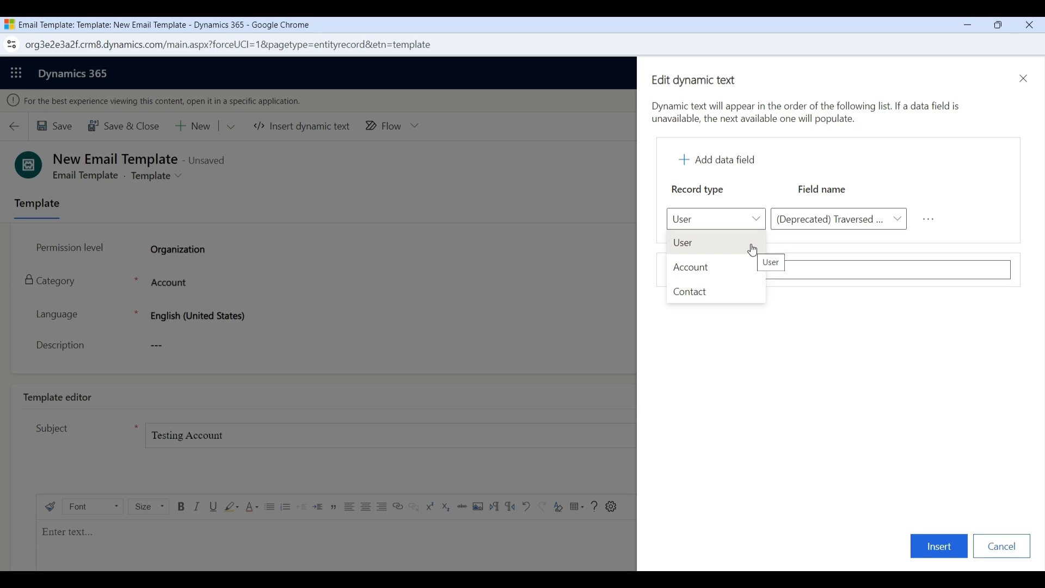
{"action": "left_click", "coordinate": [728, 269]}
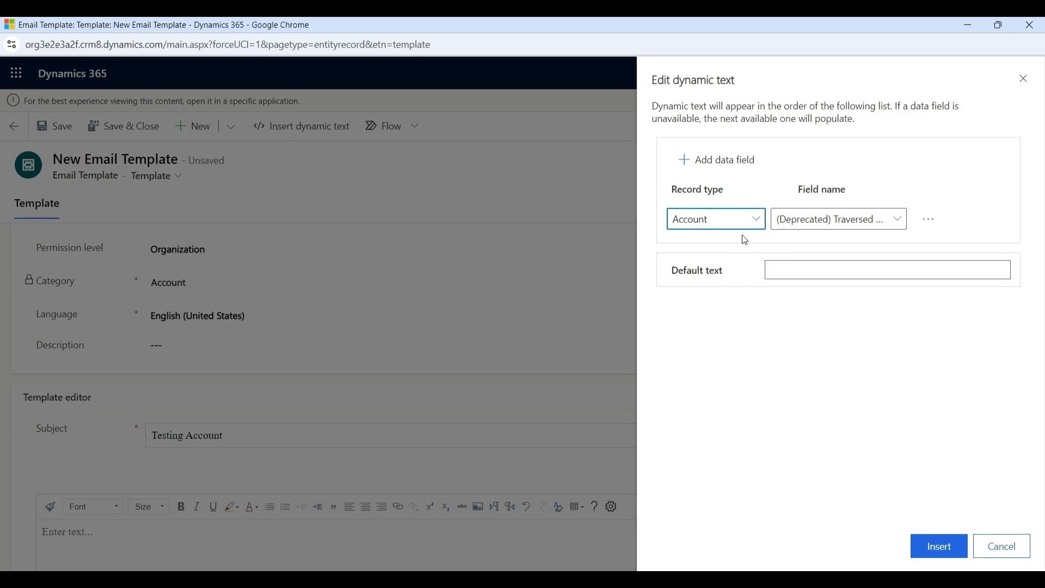
{"action": "left_click", "coordinate": [899, 224]}
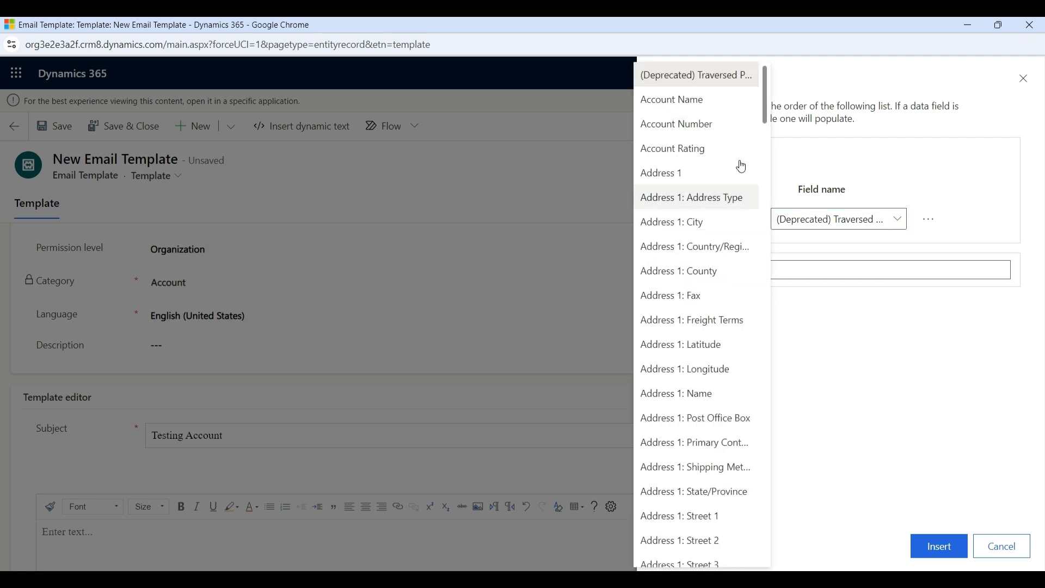
{"action": "left_click", "coordinate": [709, 106]}
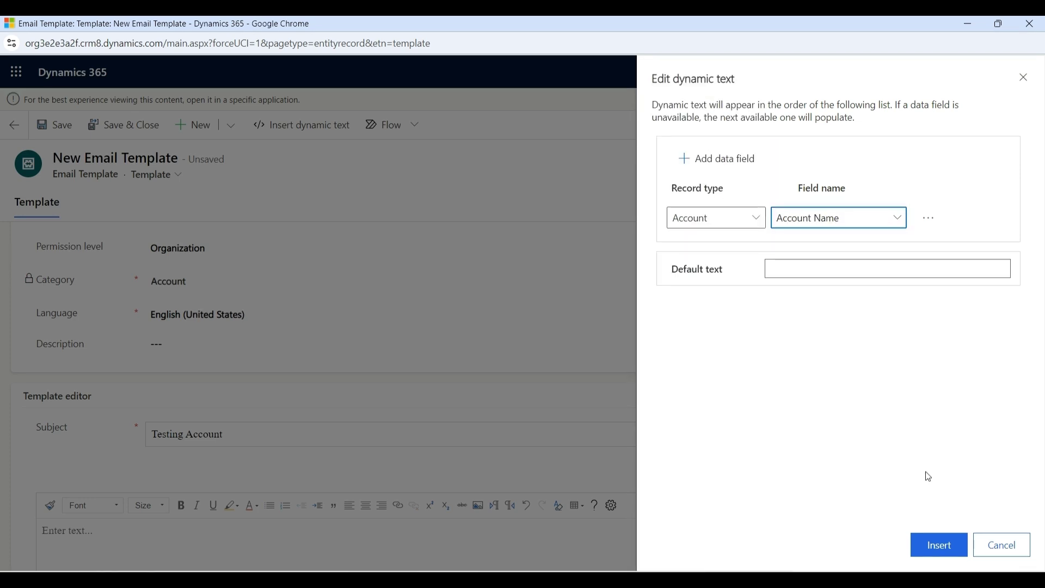
{"action": "left_click", "coordinate": [939, 545]}
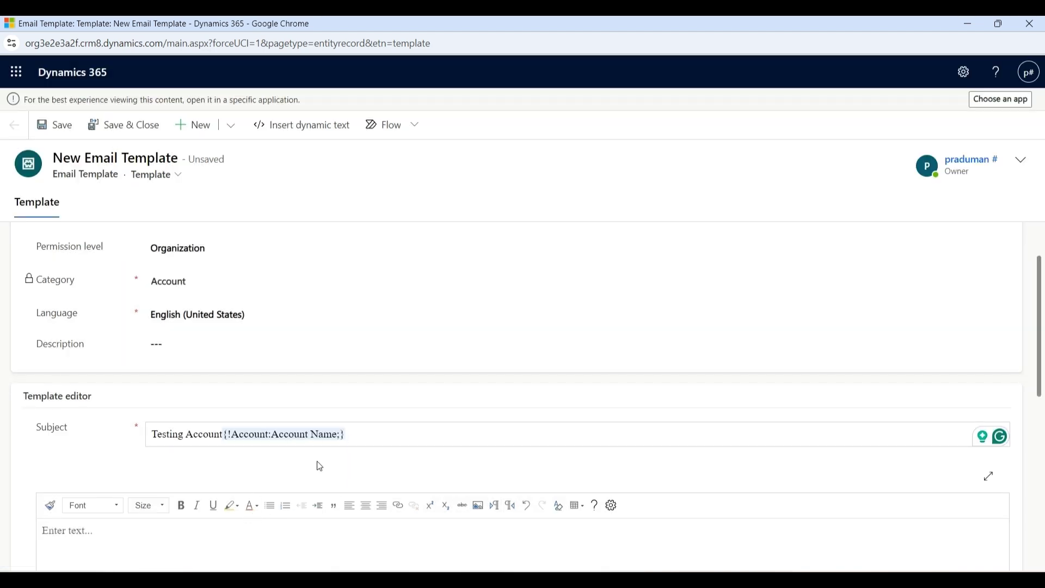
Step: Start the template body with the greeting "Hello"
{"action": "scroll", "coordinate": [277, 407], "scroll_direction": "down", "scroll_amount": 2}
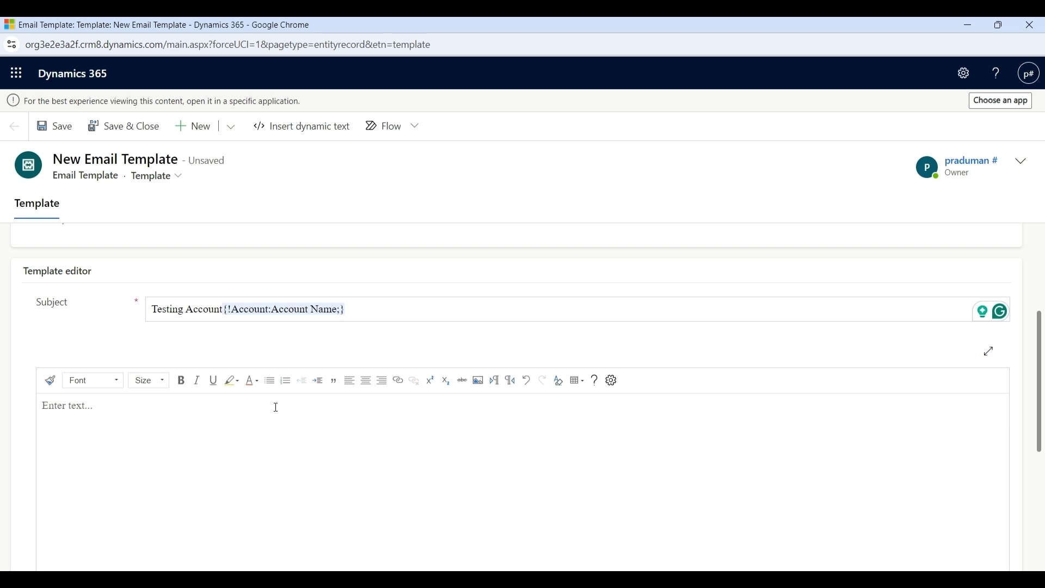
{"action": "left_click", "coordinate": [203, 412]}
{"action": "type", "text": "He"}
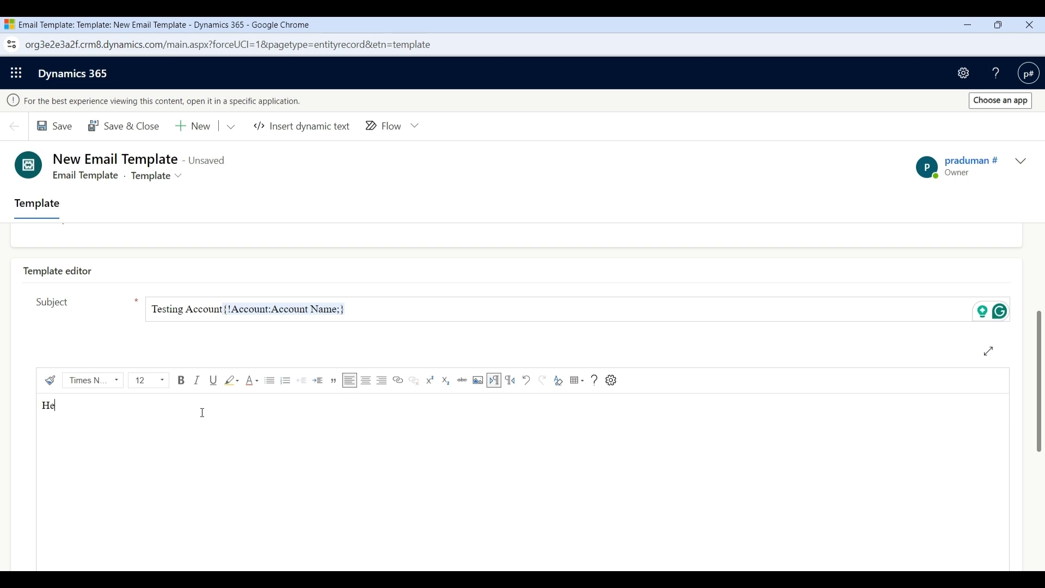
{"action": "type", "text": "llo"}
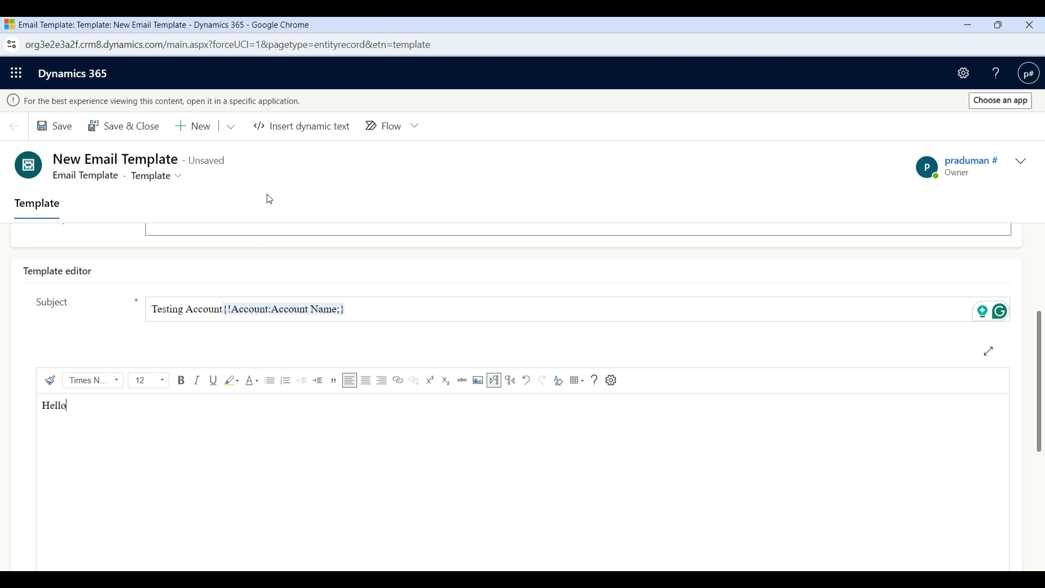
Step: Insert dynamic text for the Account record's Account Name field after "Hello" in the template body
{"action": "left_click", "coordinate": [304, 128]}
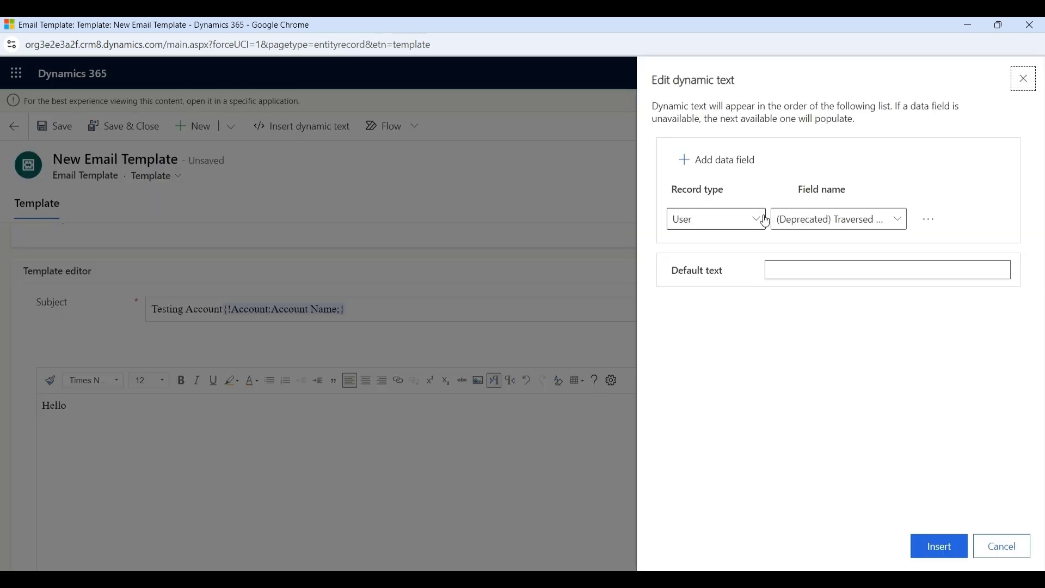
{"action": "left_click", "coordinate": [764, 222]}
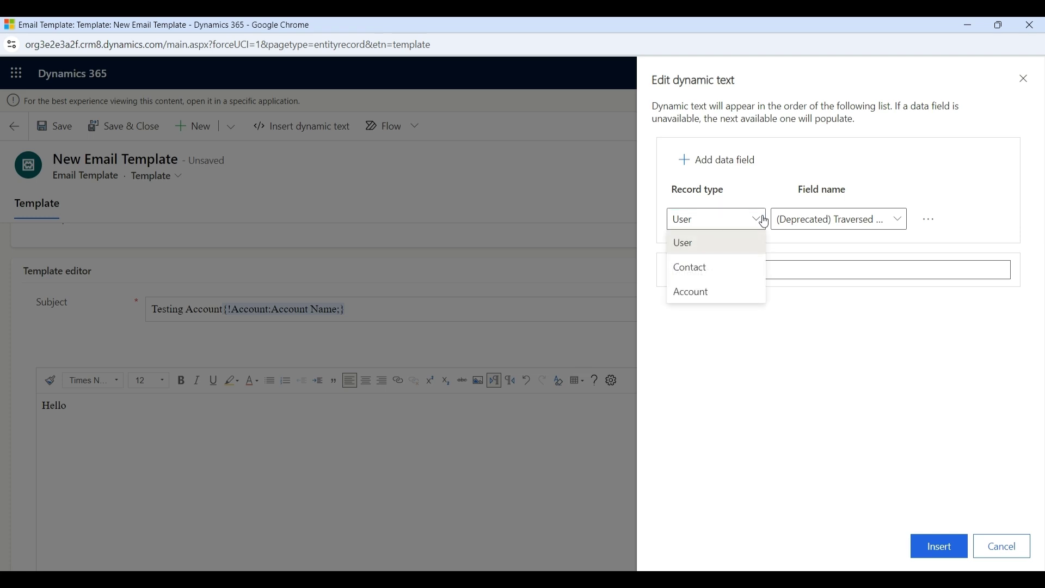
{"action": "left_click", "coordinate": [720, 293]}
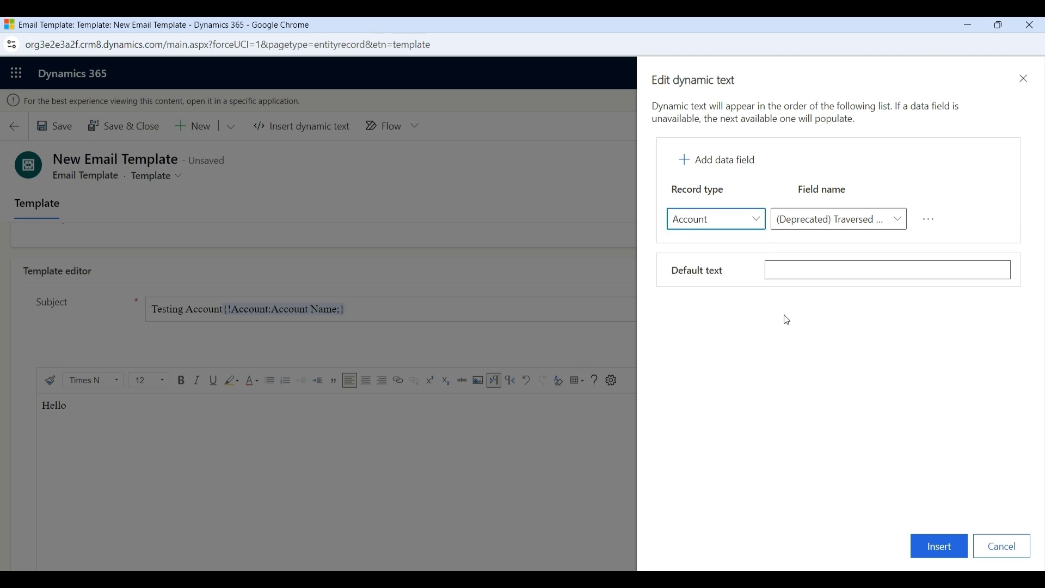
{"action": "left_click", "coordinate": [902, 226]}
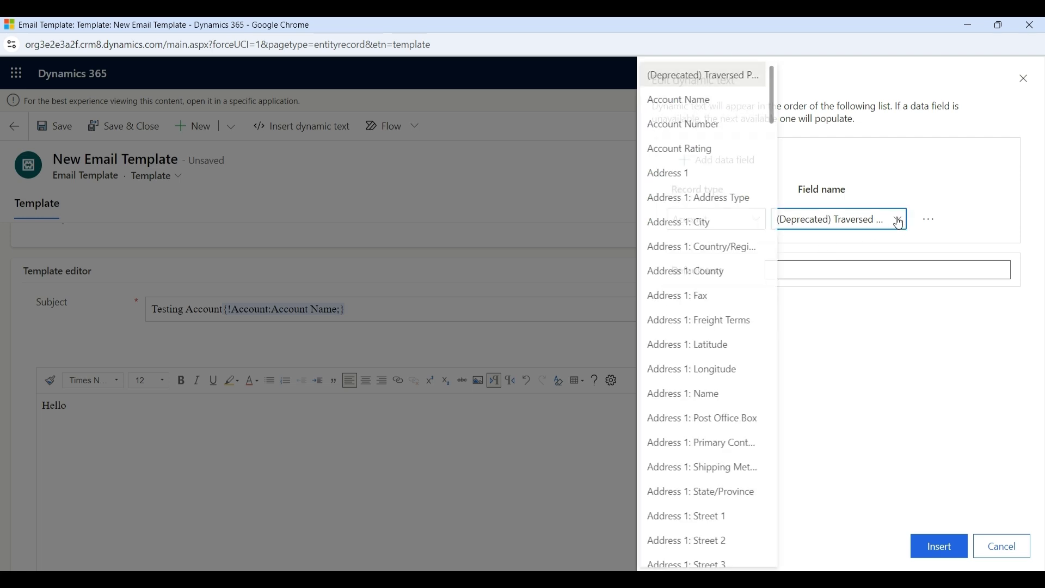
{"action": "left_click", "coordinate": [688, 104]}
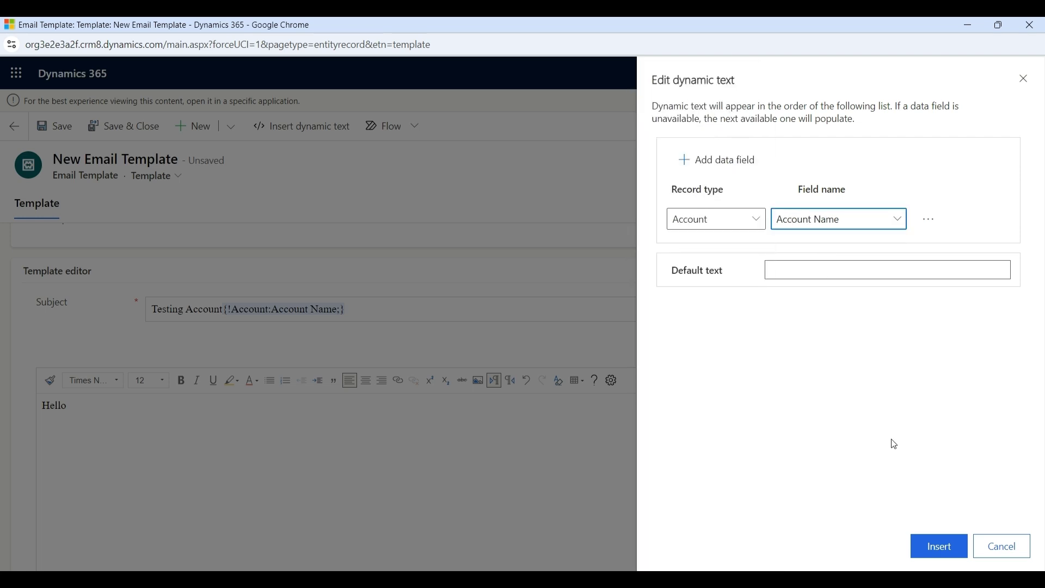
{"action": "left_click", "coordinate": [948, 549]}
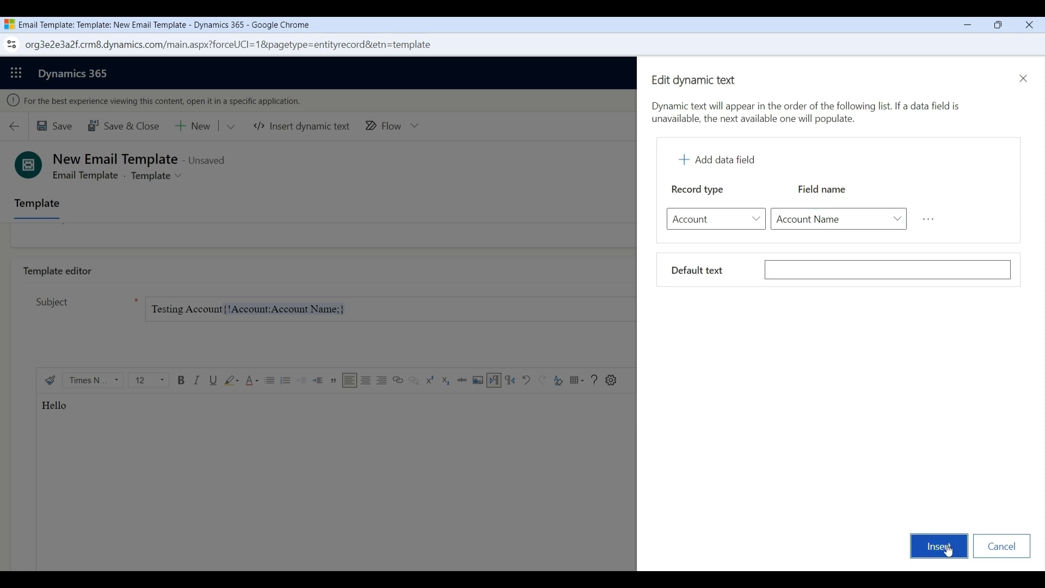
Step: Add a second line reading "Email" below the greeting in the template body
{"action": "left_click", "coordinate": [197, 409]}
{"action": "key", "text": "Return"}
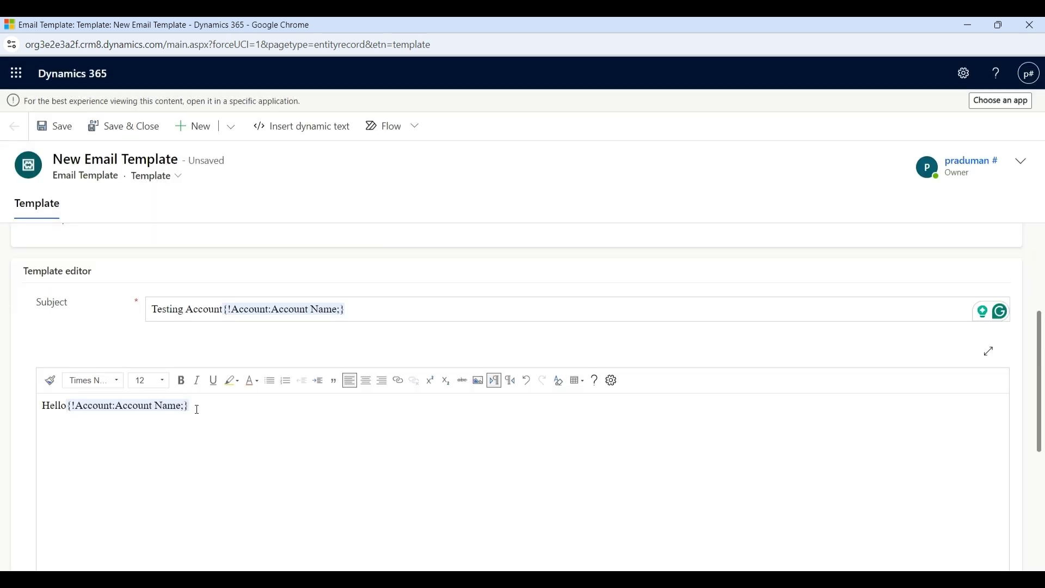
{"action": "type", "text": "Email"}
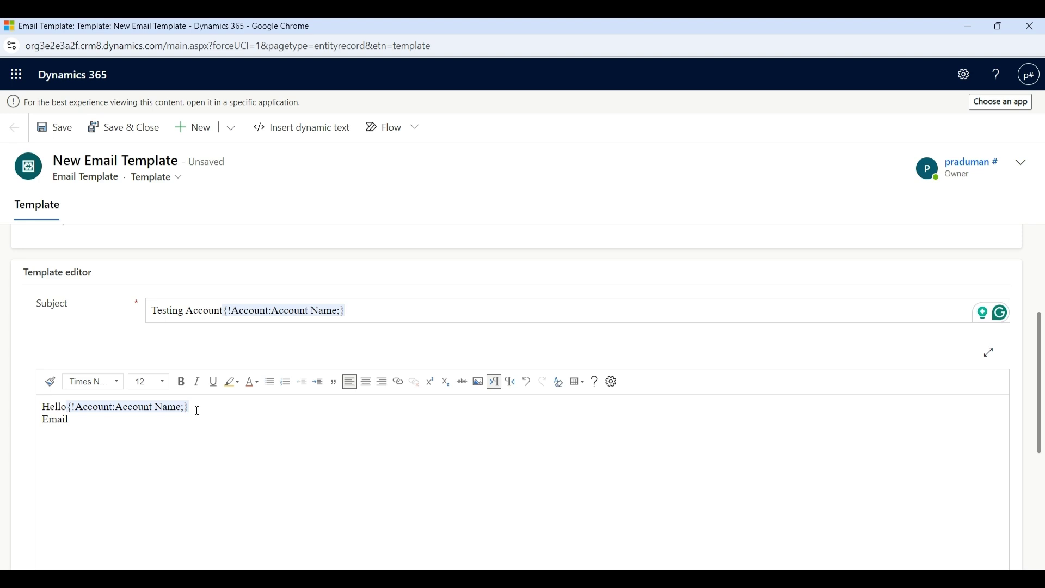
Step: Insert dynamic text for the Contact record's Email field after "Email" in the body and save the template
{"action": "left_click", "coordinate": [301, 128]}
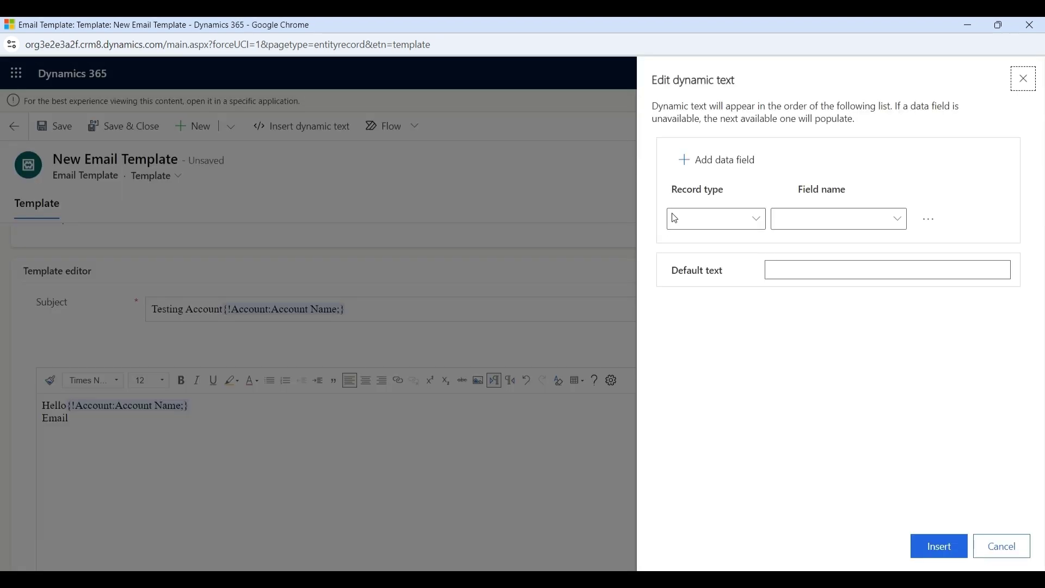
{"action": "left_click", "coordinate": [757, 225]}
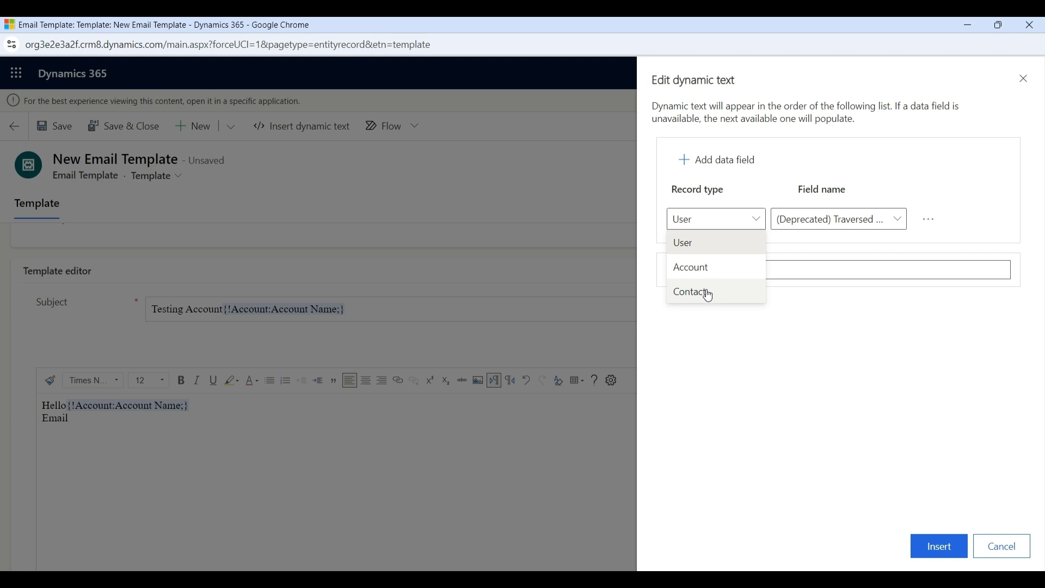
{"action": "left_click", "coordinate": [699, 291]}
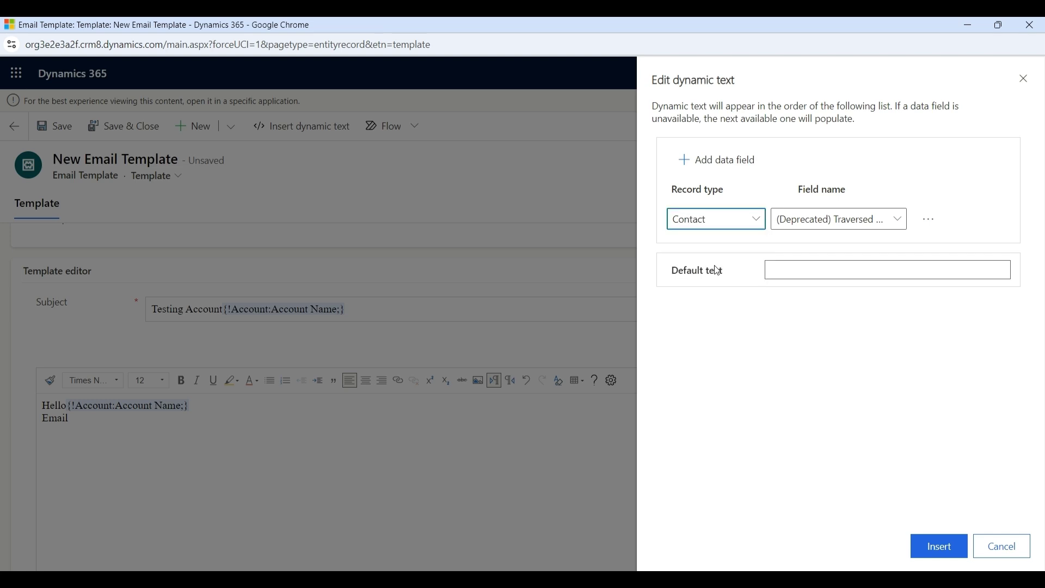
{"action": "left_click", "coordinate": [901, 224]}
{"action": "scroll", "coordinate": [662, 299], "scroll_direction": "down", "scroll_amount": 20}
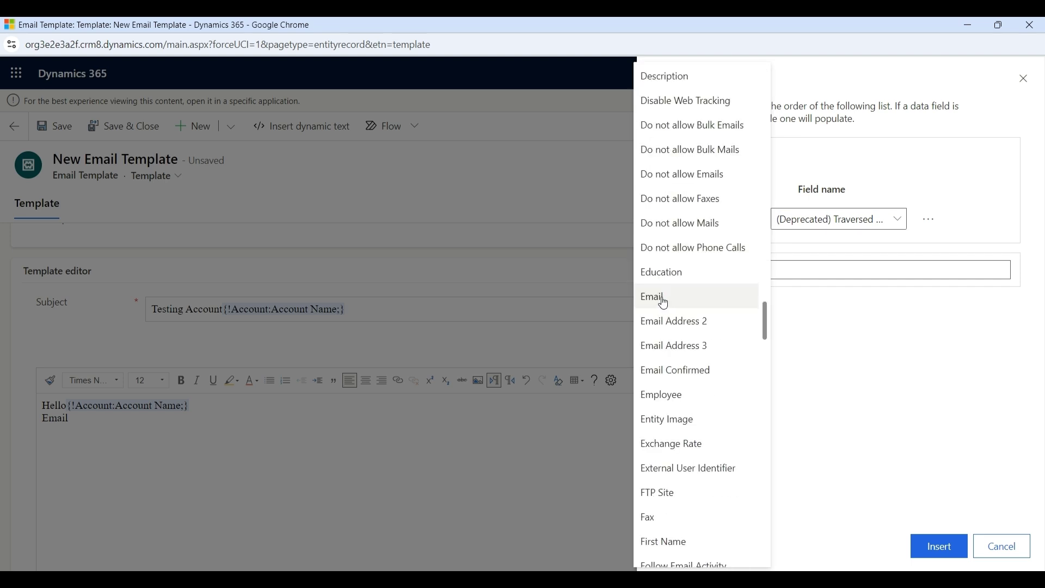
{"action": "left_click", "coordinate": [670, 298]}
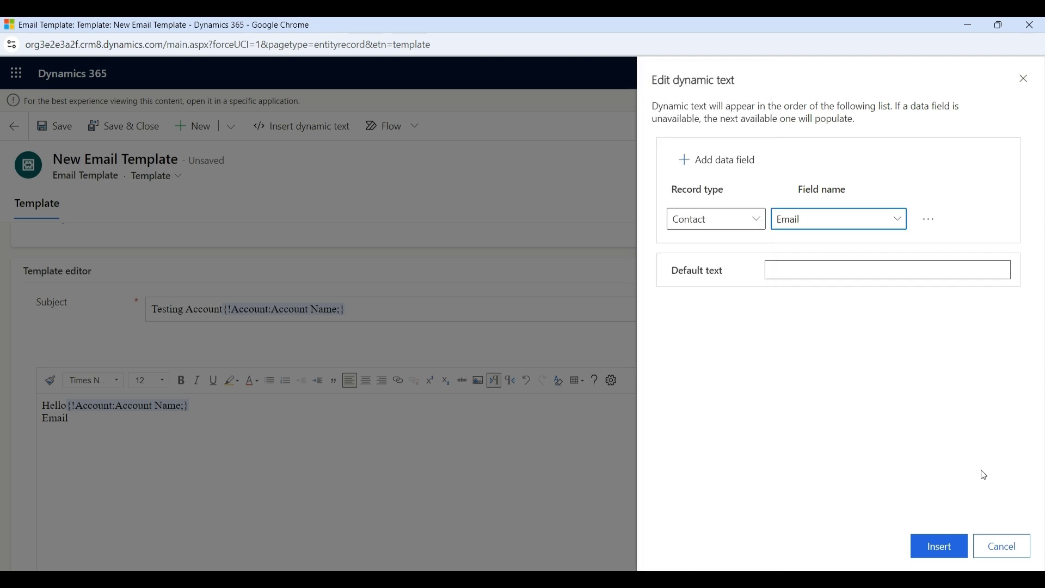
{"action": "left_click", "coordinate": [945, 548]}
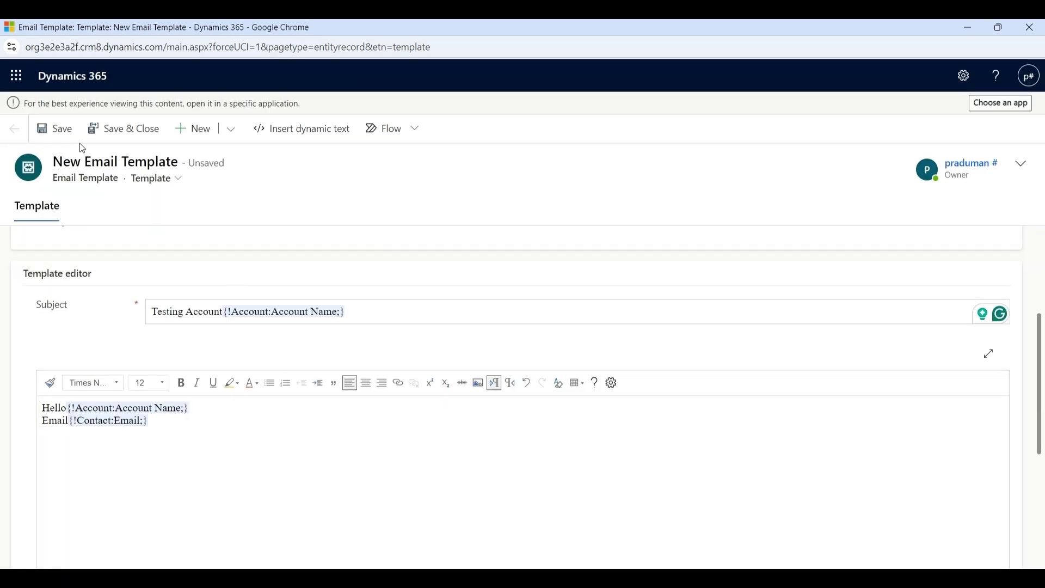
{"action": "left_click", "coordinate": [57, 129]}
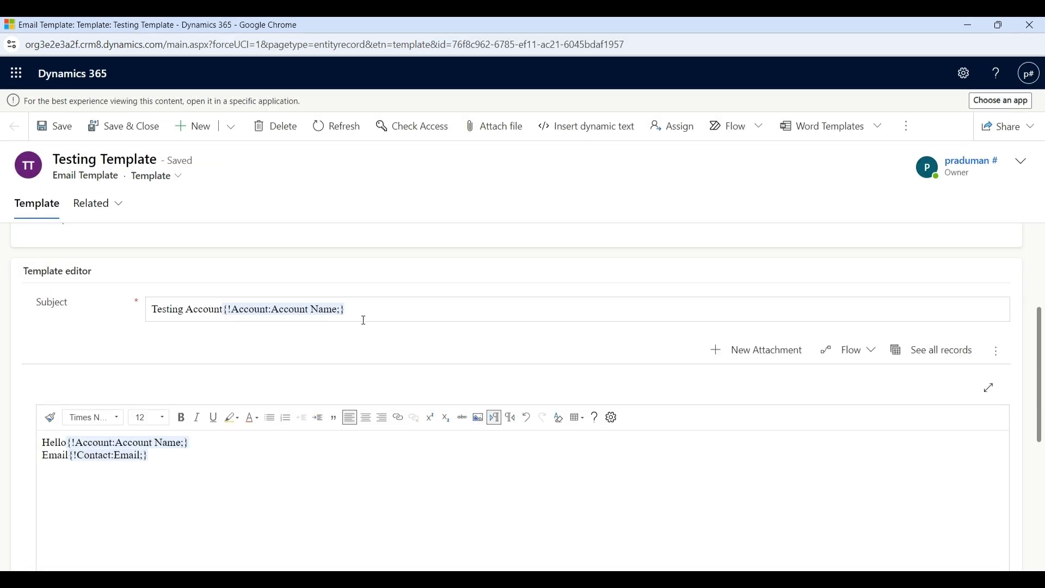
{"action": "scroll", "coordinate": [364, 320], "scroll_direction": "up", "scroll_amount": 4}
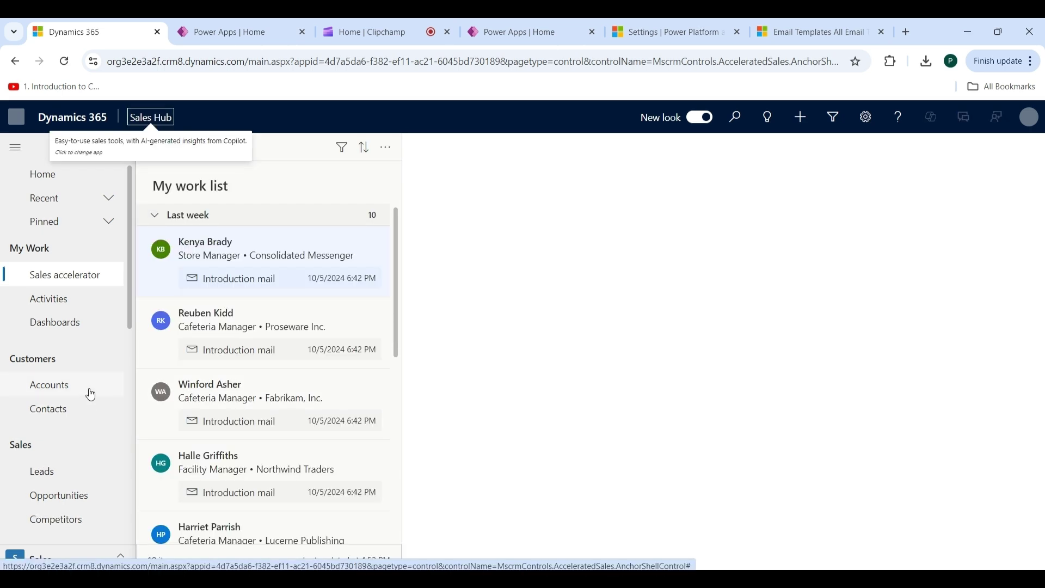
Step: In Sales Hub, open the A. Datum Corporation account and create a new email from its related activities
{"action": "left_click", "coordinate": [70, 392]}
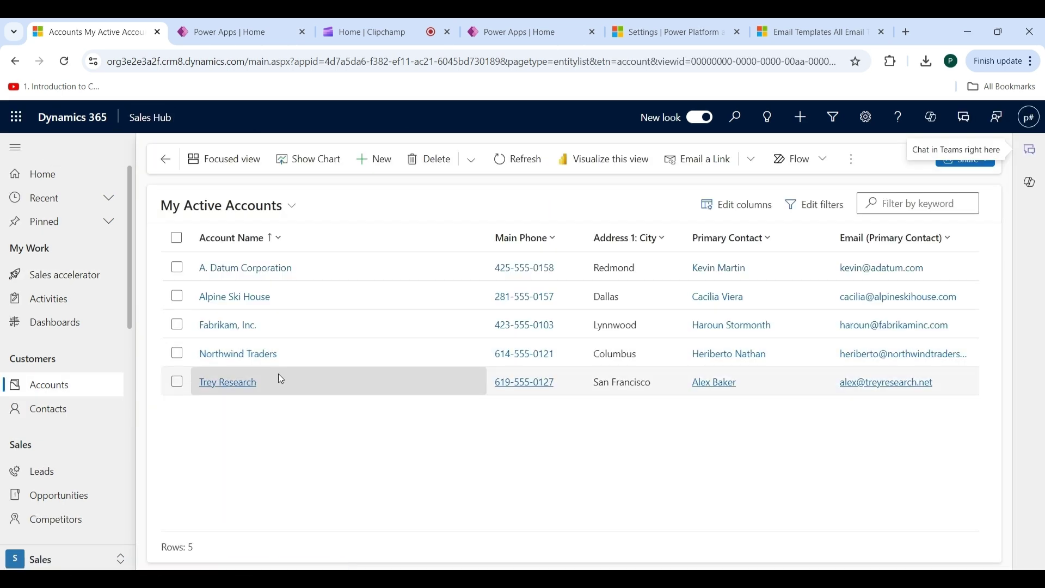
{"action": "left_click", "coordinate": [249, 275]}
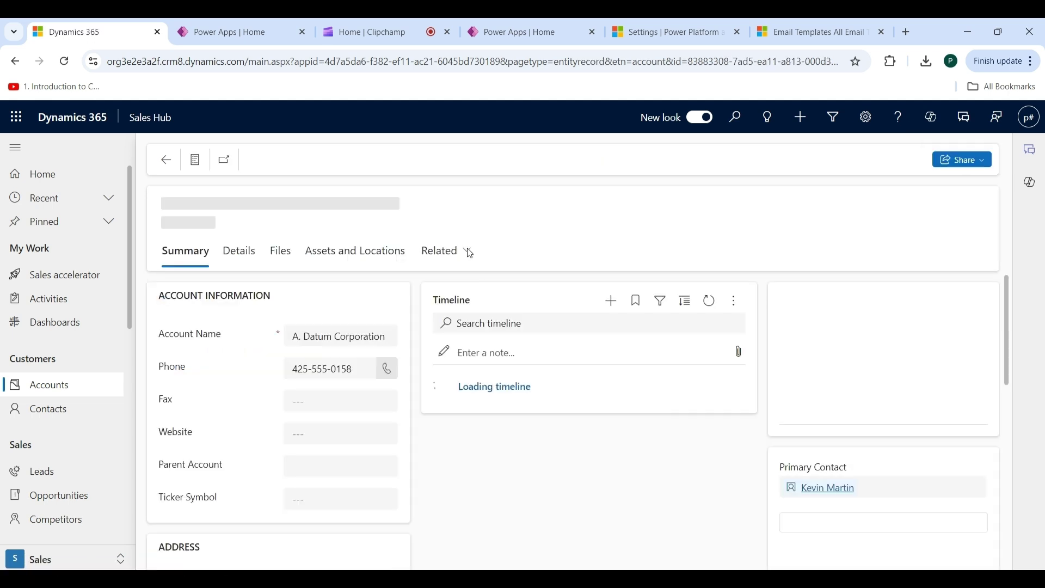
{"action": "left_click", "coordinate": [469, 254]}
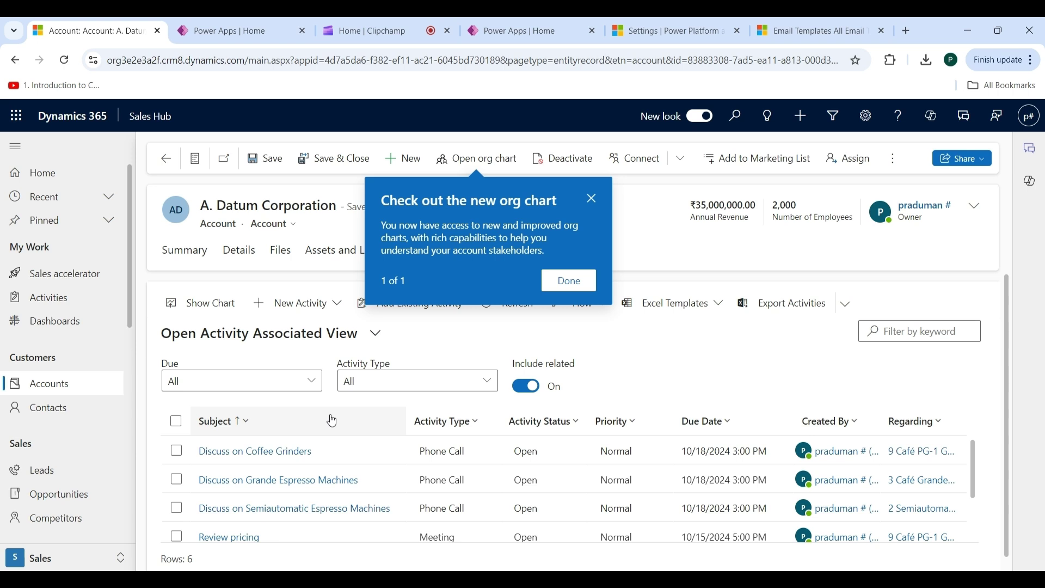
{"action": "left_click", "coordinate": [336, 306]}
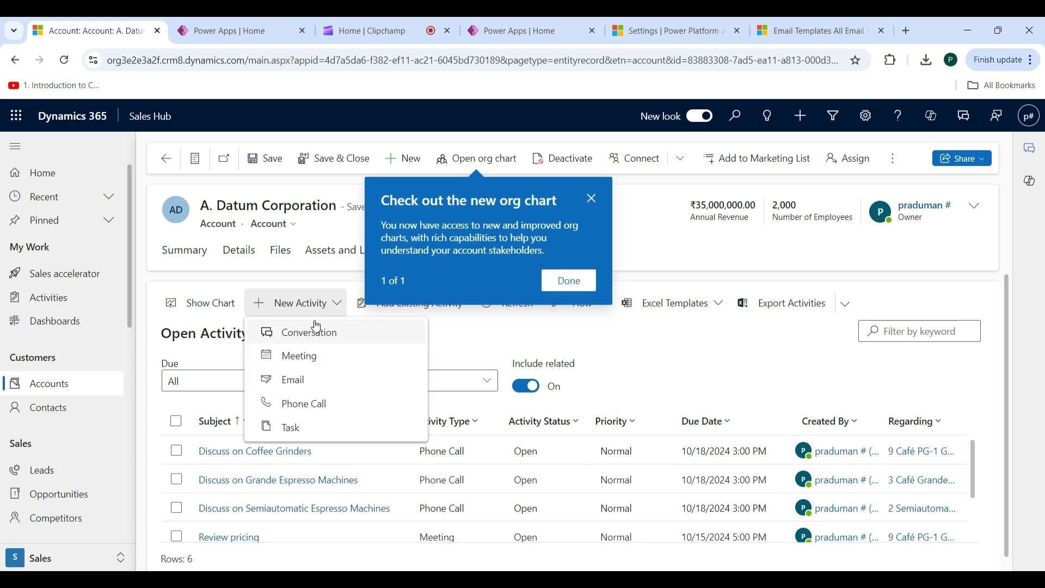
{"action": "left_click", "coordinate": [292, 380]}
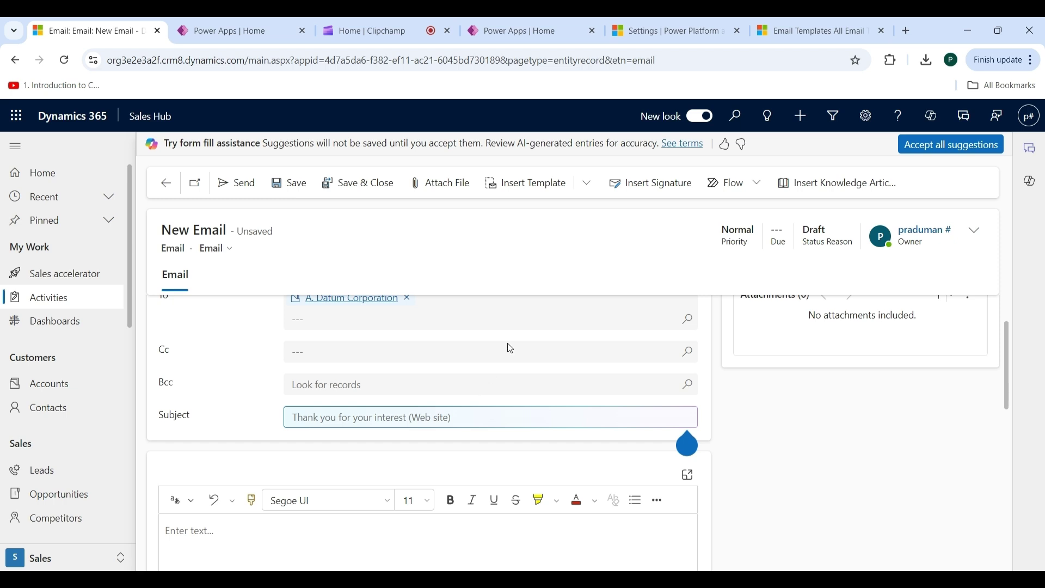
Step: Apply the Testing Template to the new email and check the filled-in subject and body
{"action": "left_click", "coordinate": [531, 185]}
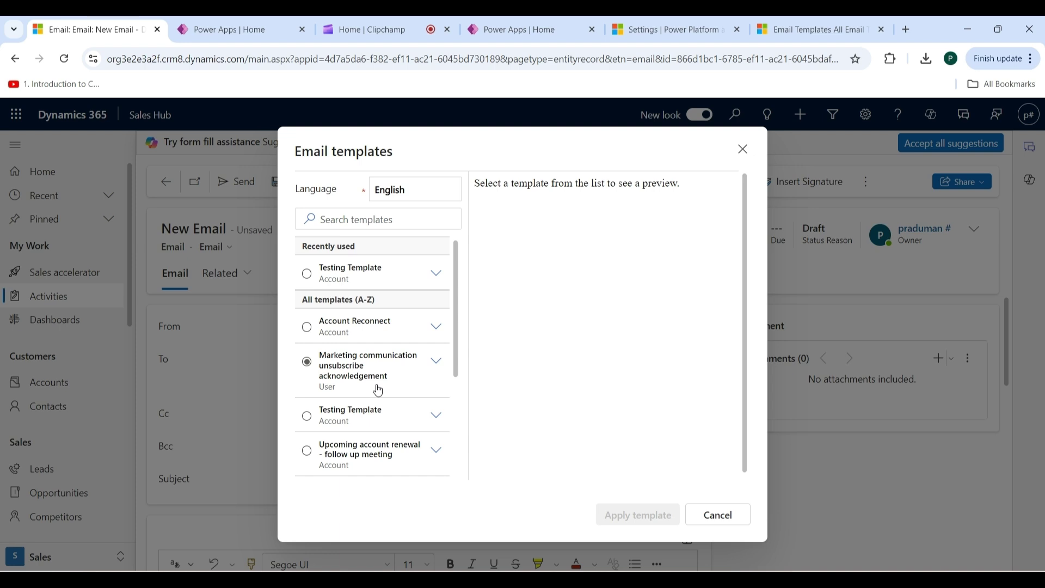
{"action": "left_click", "coordinate": [308, 421]}
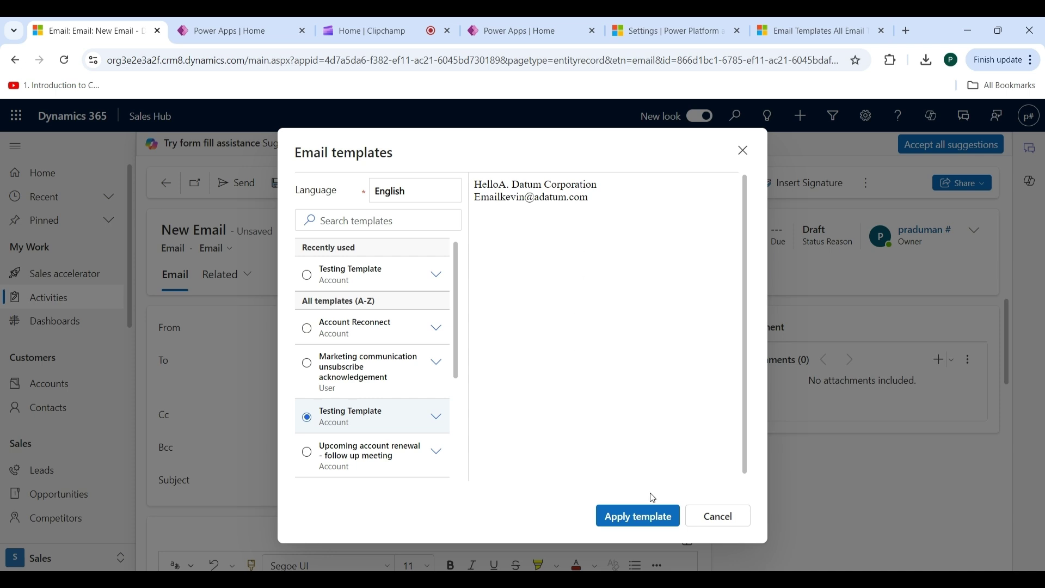
{"action": "left_click", "coordinate": [646, 521]}
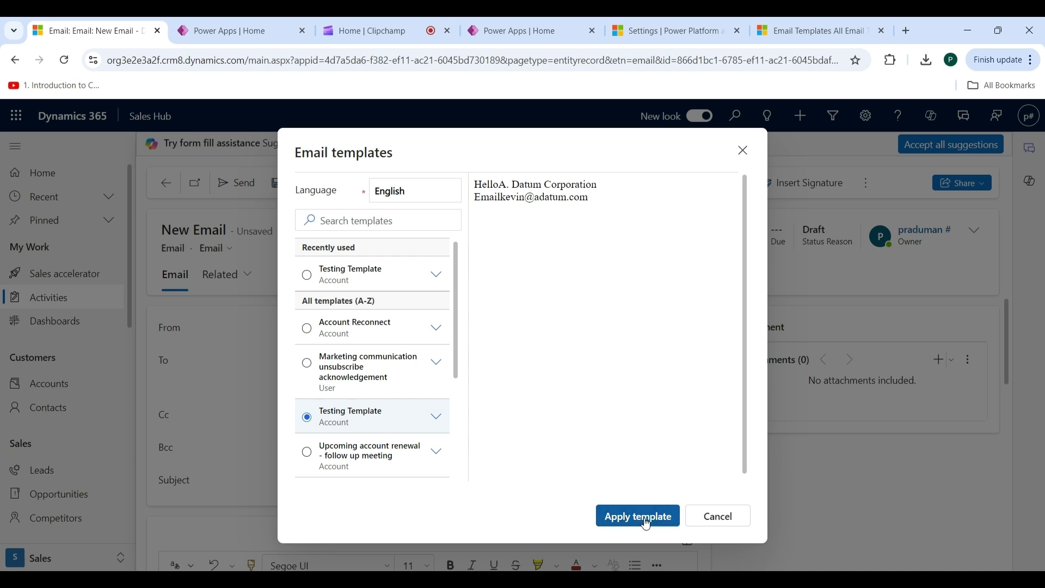
{"action": "scroll", "coordinate": [377, 527], "scroll_direction": "down", "scroll_amount": 2}
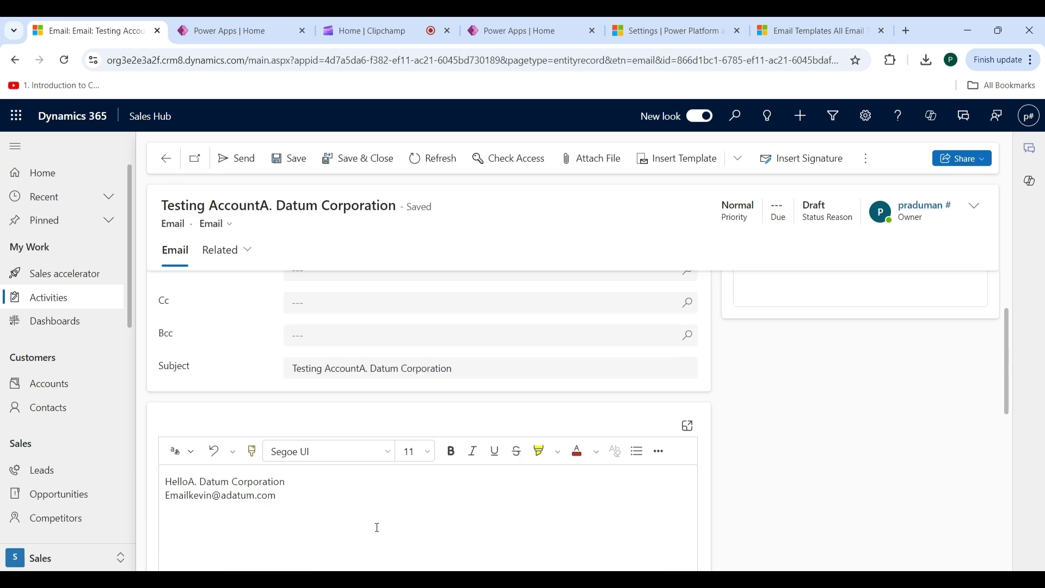